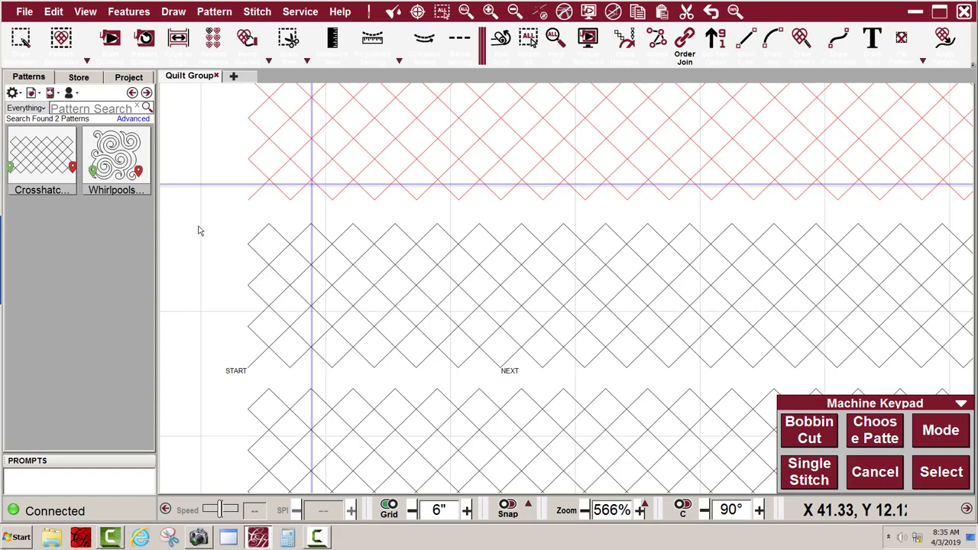
# Box-select all three black crosshatch rows under the red boundary row
pyautogui.scroll(-3, 221, 220)
pyautogui.scroll(-3, 315, 180)
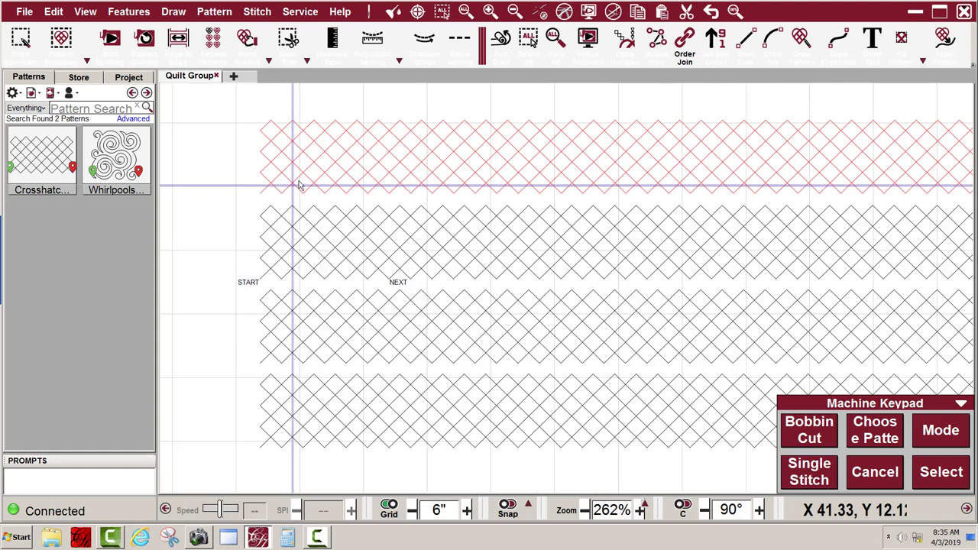
pyautogui.scroll(-1, 215, 174)
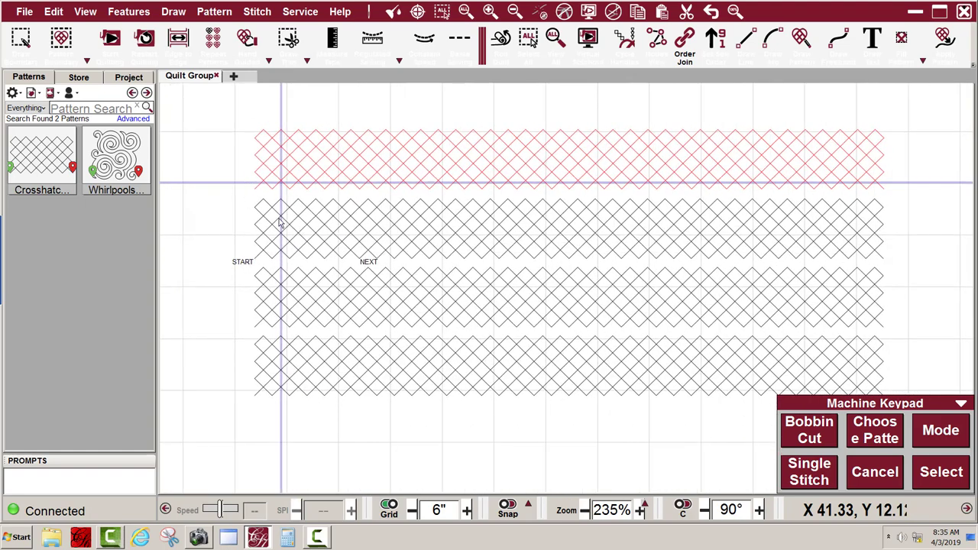
pyautogui.scroll(-1, 633, 257)
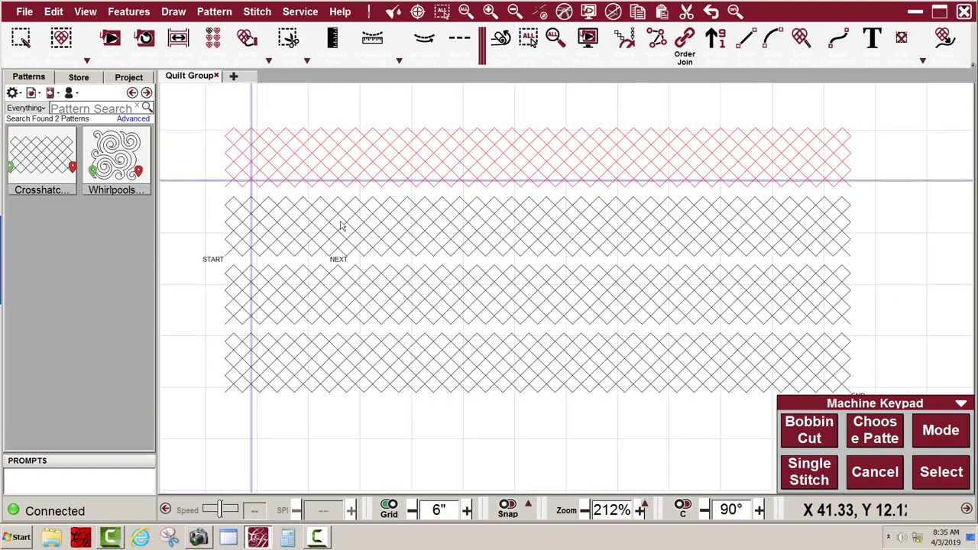
pyautogui.scroll(1, 247, 215)
pyautogui.scroll(3, 251, 215)
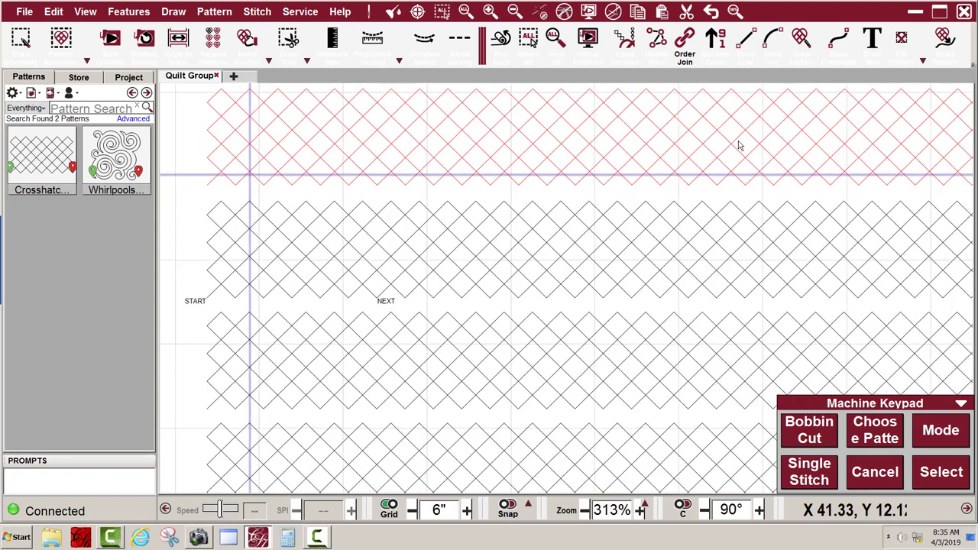
pyautogui.scroll(2, 800, 152)
pyautogui.scroll(3, 253, 233)
pyautogui.scroll(1, 241, 216)
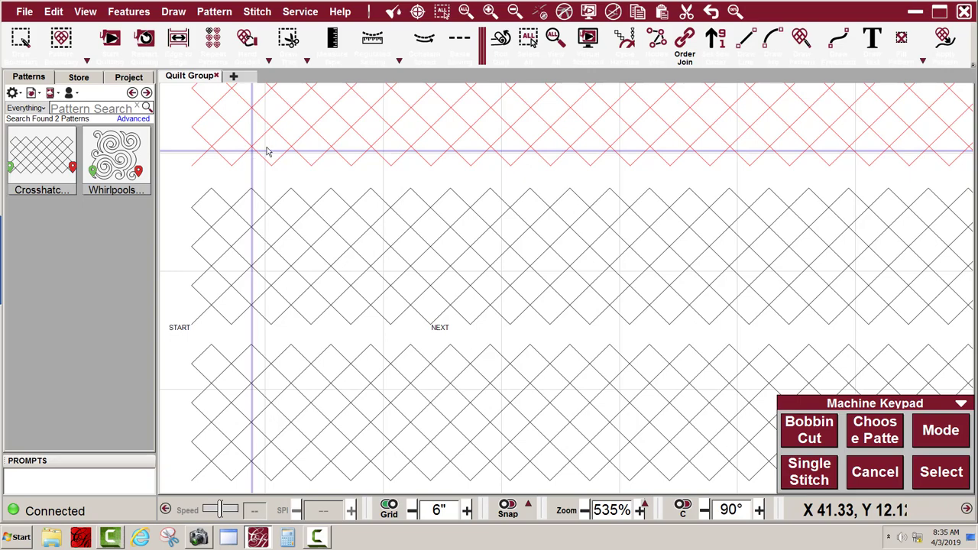
pyautogui.scroll(5, 255, 175)
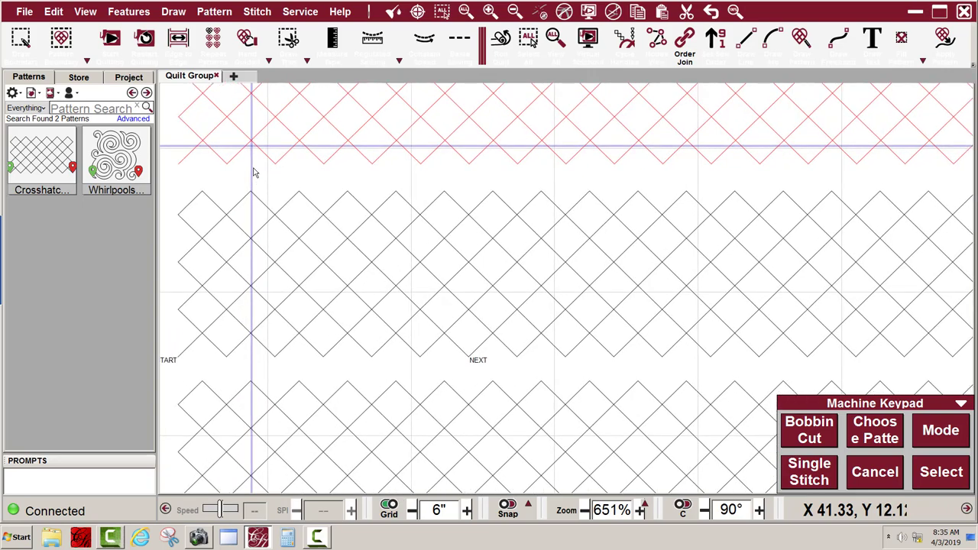
pyautogui.scroll(5, 254, 175)
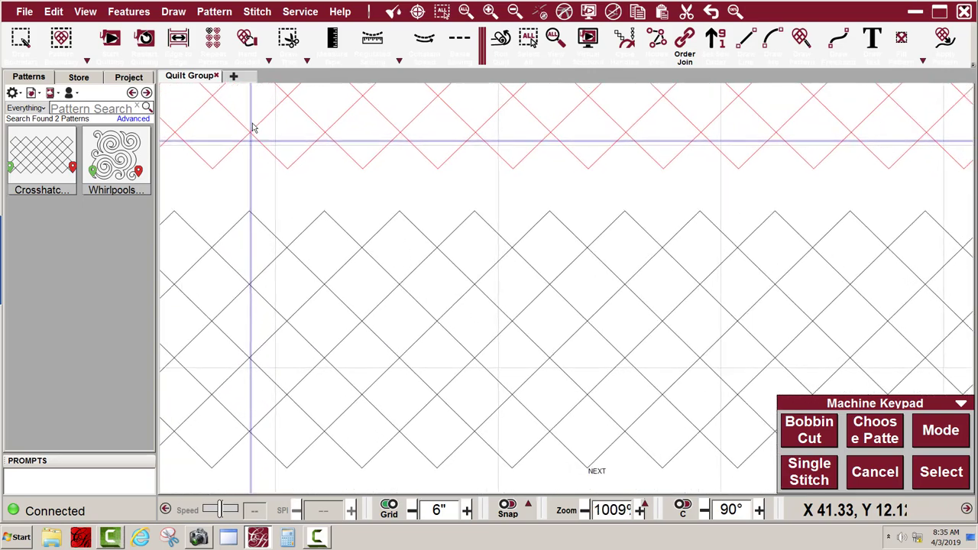
pyautogui.scroll(2, 255, 129)
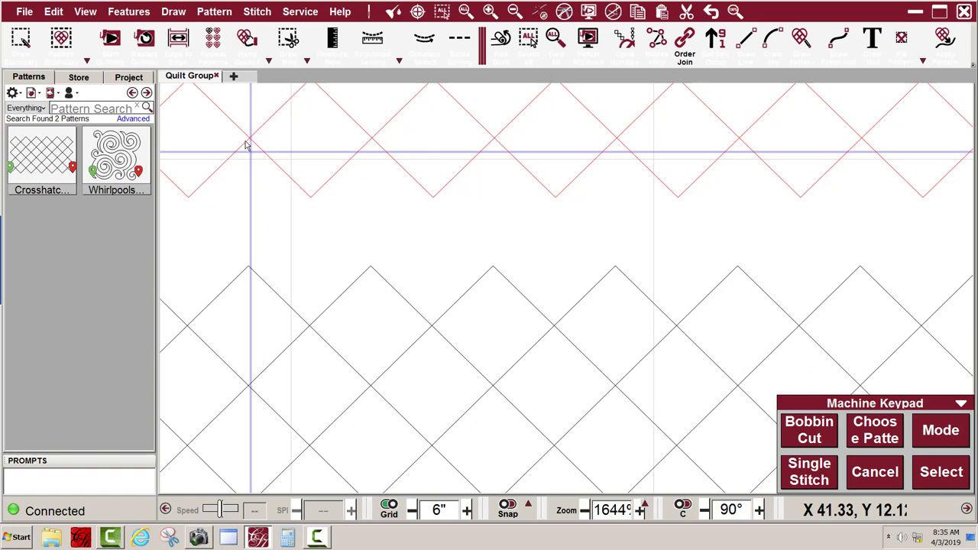
pyautogui.scroll(-5, 343, 144)
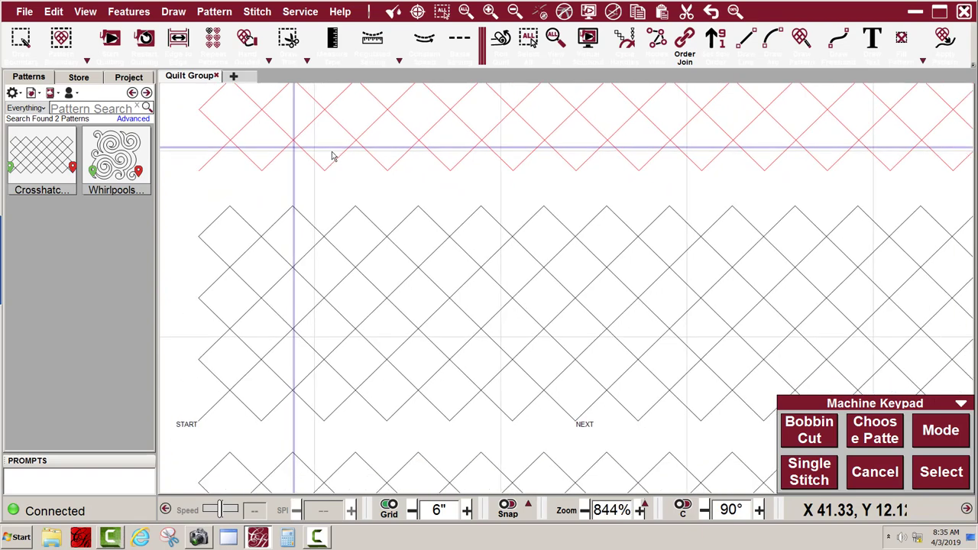
pyautogui.scroll(-3, 284, 163)
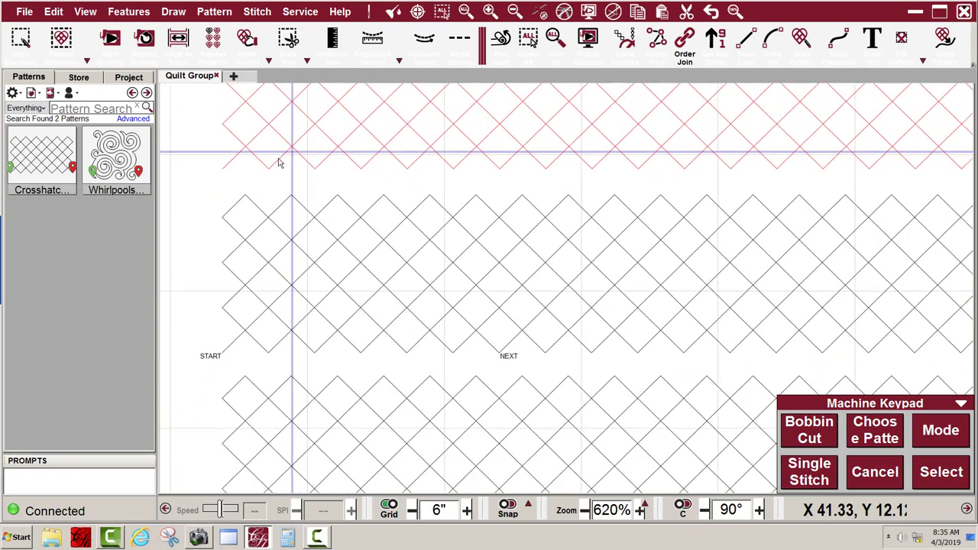
pyautogui.scroll(-2, 286, 156)
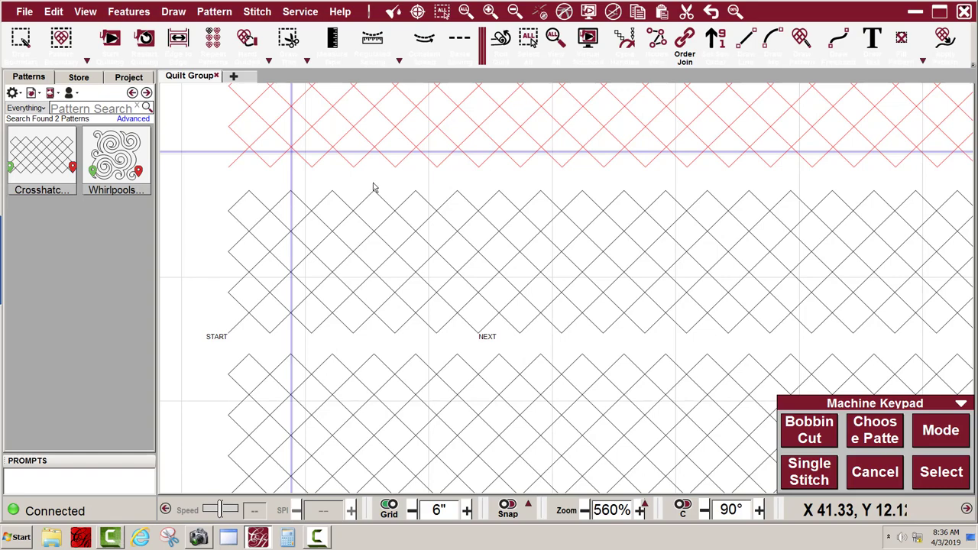
pyautogui.scroll(-3, 252, 164)
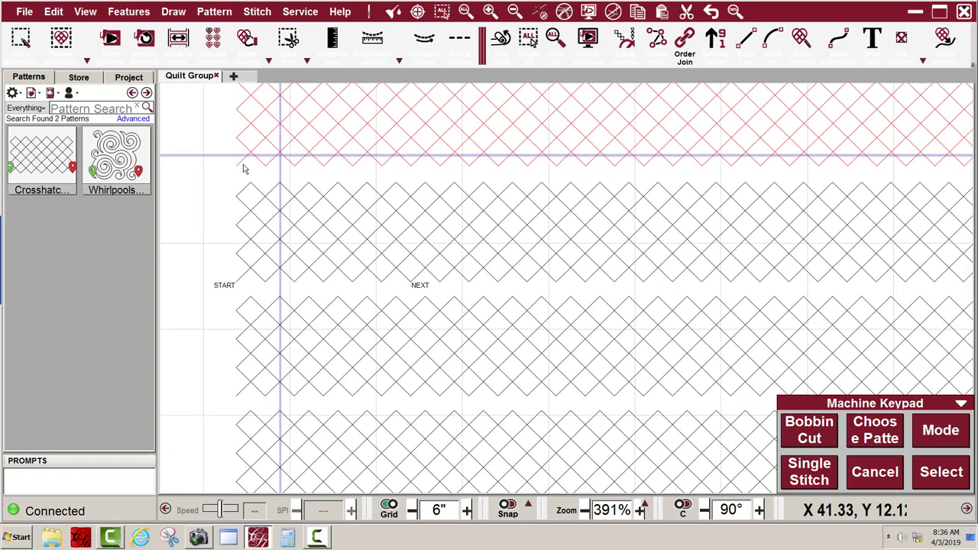
pyautogui.scroll(-4, 241, 170)
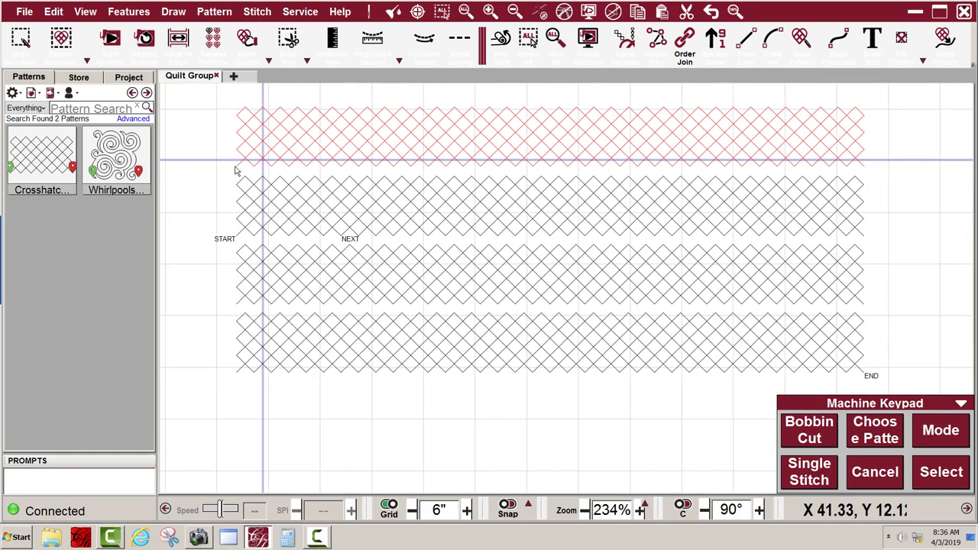
pyautogui.scroll(-1, 237, 171)
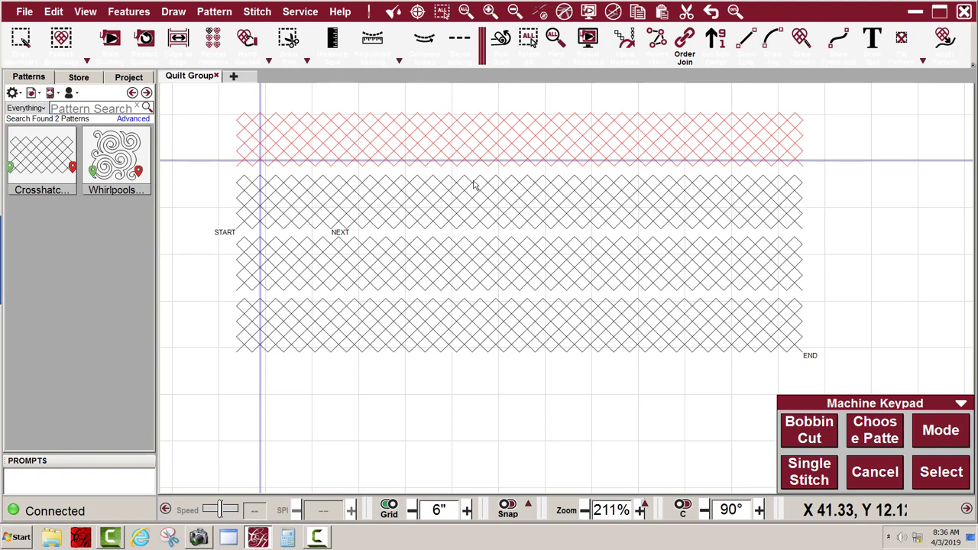
pyautogui.scroll(-1, 757, 193)
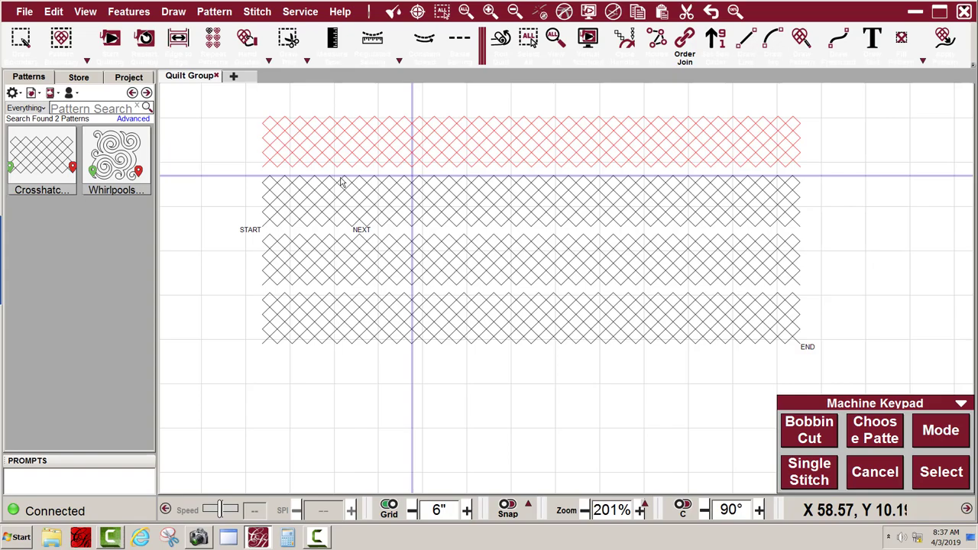
pyautogui.scroll(2, 398, 186)
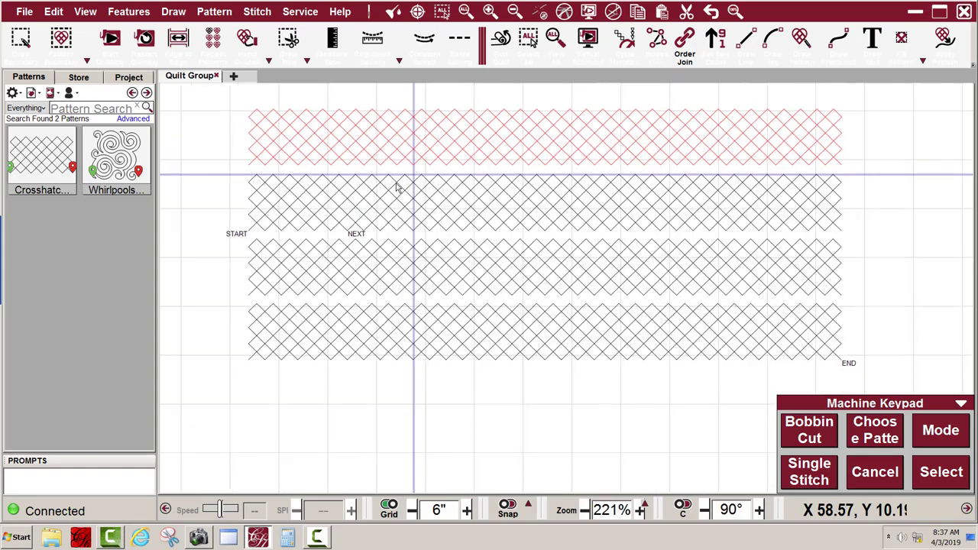
pyautogui.scroll(7, 386, 164)
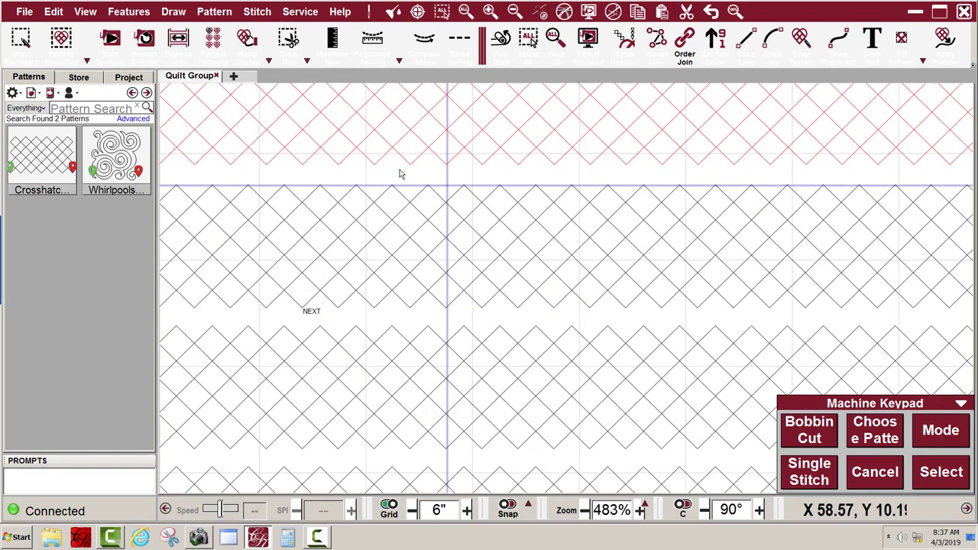
pyautogui.scroll(8, 462, 193)
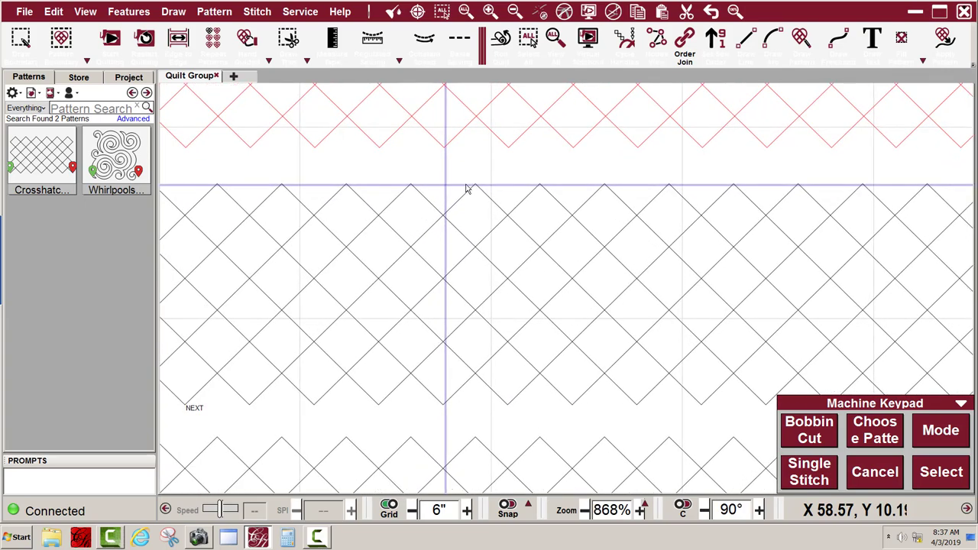
pyautogui.scroll(6, 420, 191)
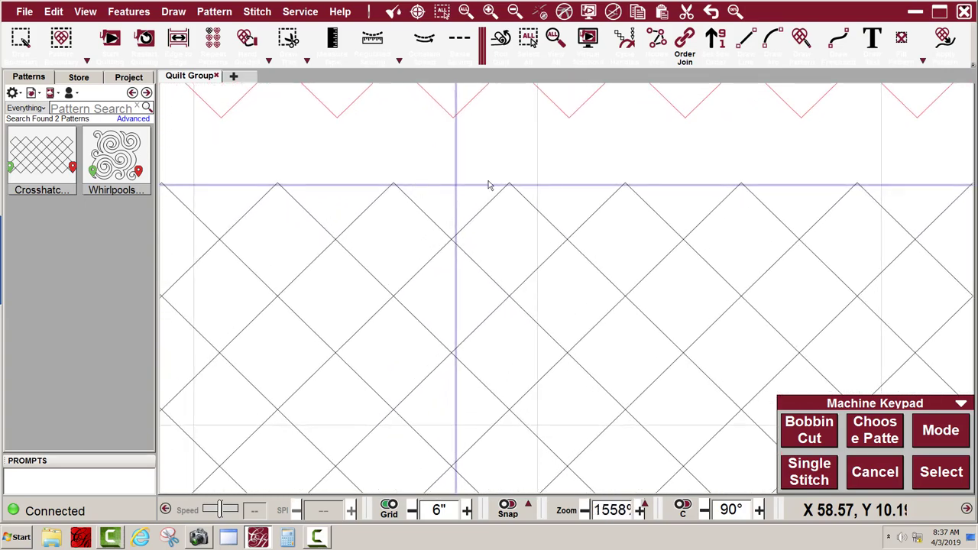
pyautogui.scroll(3, 501, 189)
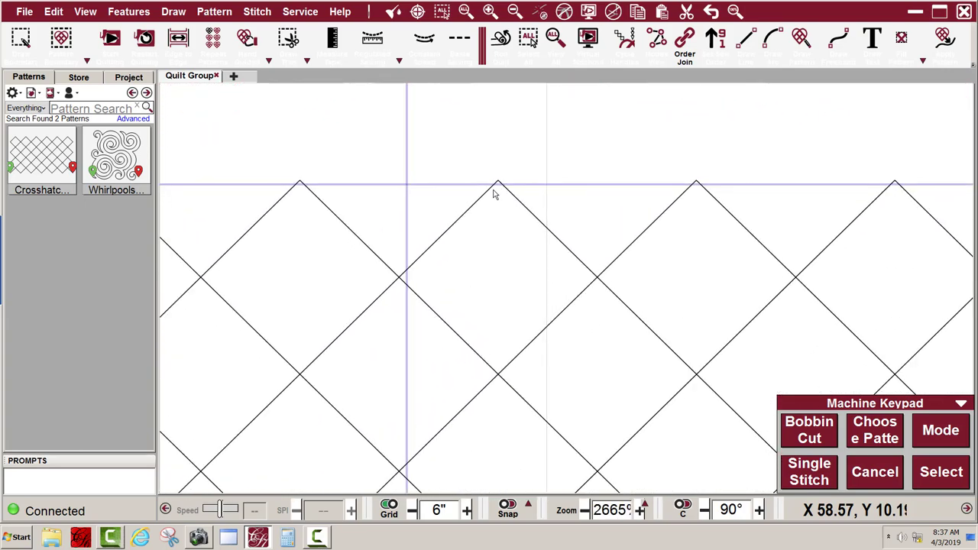
pyautogui.scroll(-1, 500, 189)
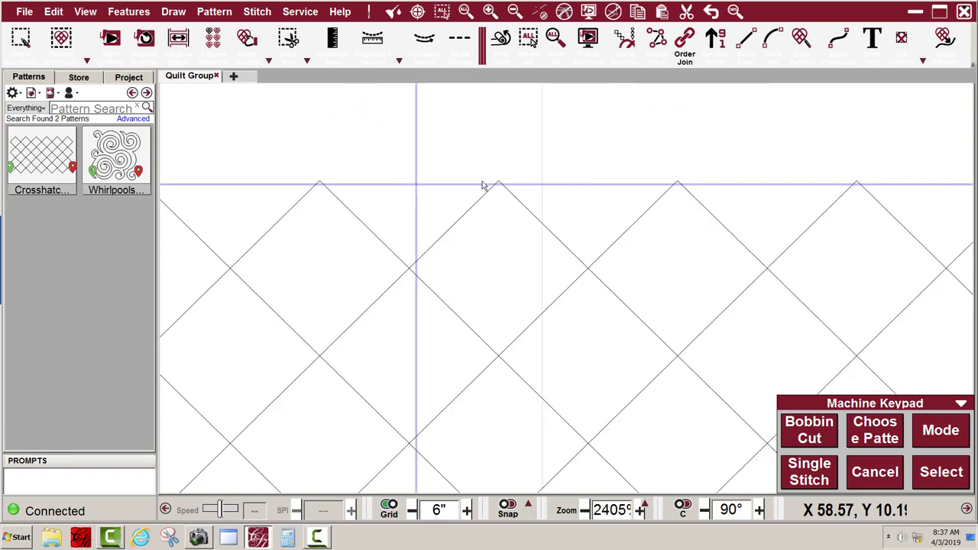
pyautogui.scroll(1, 502, 189)
pyautogui.scroll(-3, 502, 190)
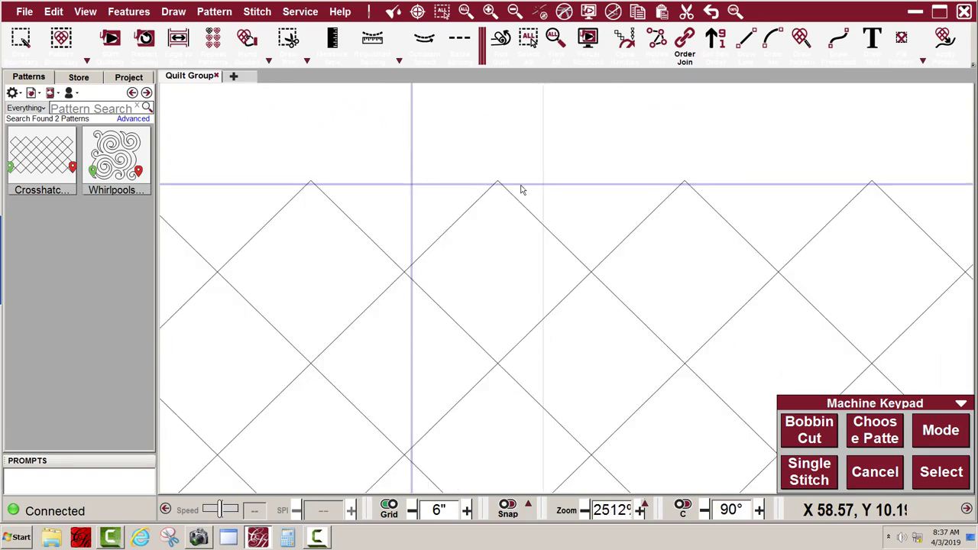
pyautogui.scroll(-8, 515, 173)
pyautogui.scroll(-5, 482, 207)
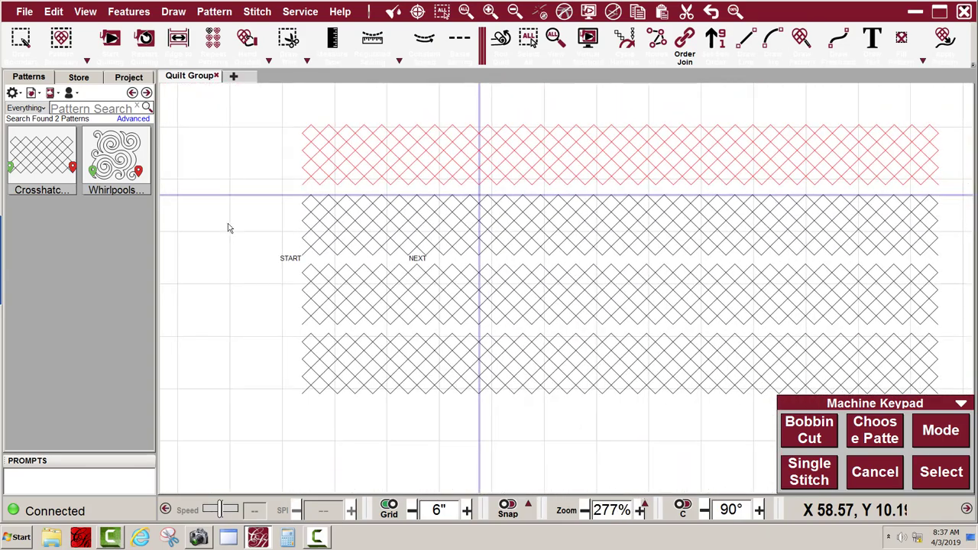
pyautogui.scroll(-3, 228, 224)
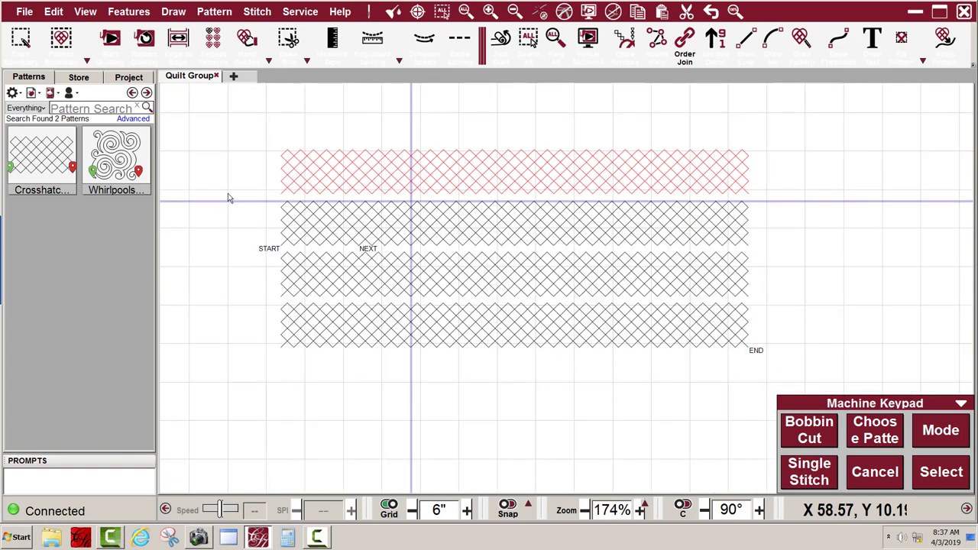
pyautogui.moveTo(230, 195); pyautogui.dragTo(785, 360)
# Zoom in to check that the selected rows' top edge sits directly under the red boundary
pyautogui.scroll(3, 514, 201)
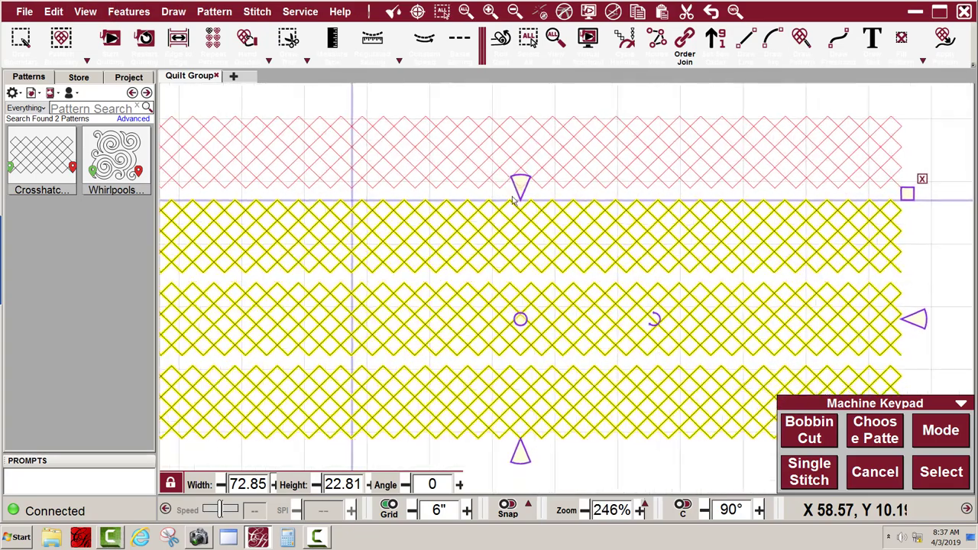
pyautogui.scroll(1, 515, 200)
pyautogui.scroll(1, 267, 222)
pyautogui.scroll(5, 247, 212)
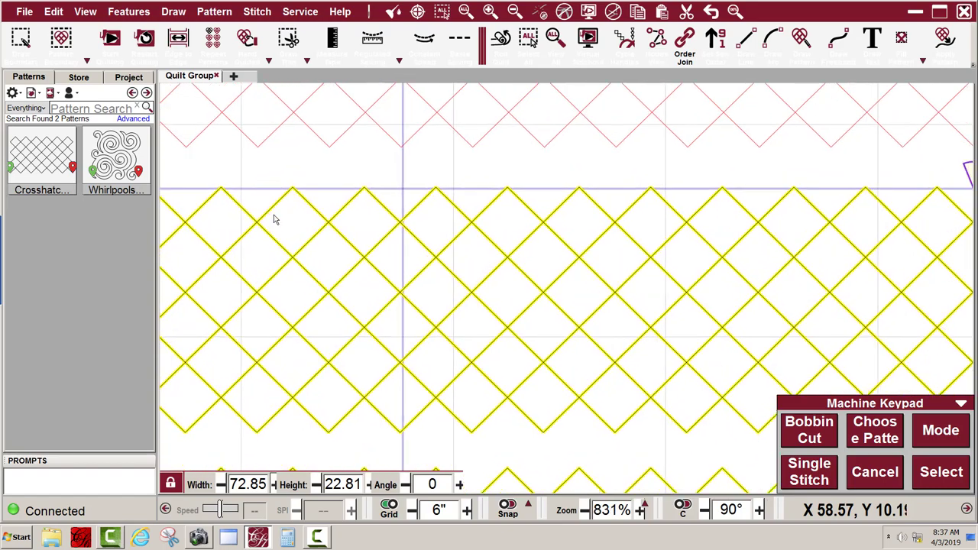
pyautogui.scroll(1, 275, 220)
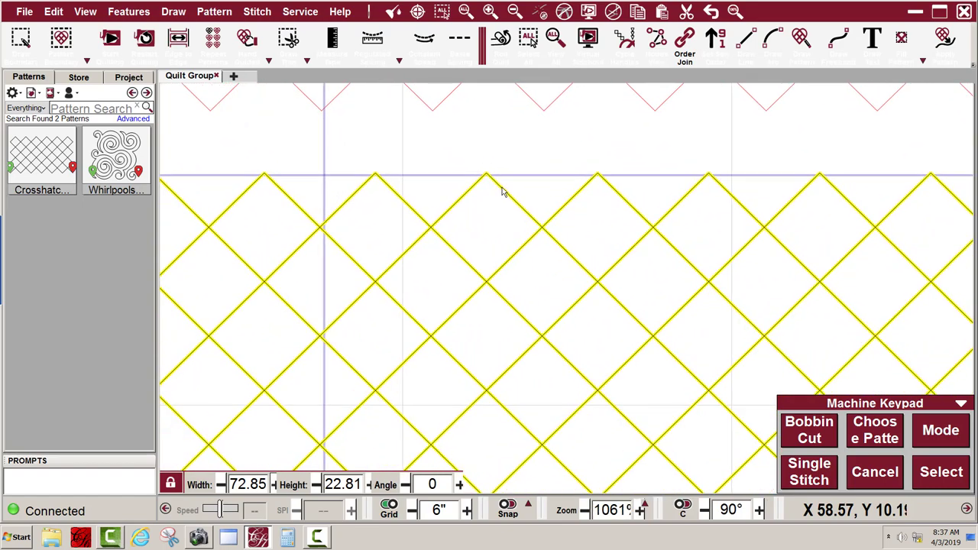
pyautogui.scroll(2, 502, 192)
pyautogui.scroll(3, 546, 216)
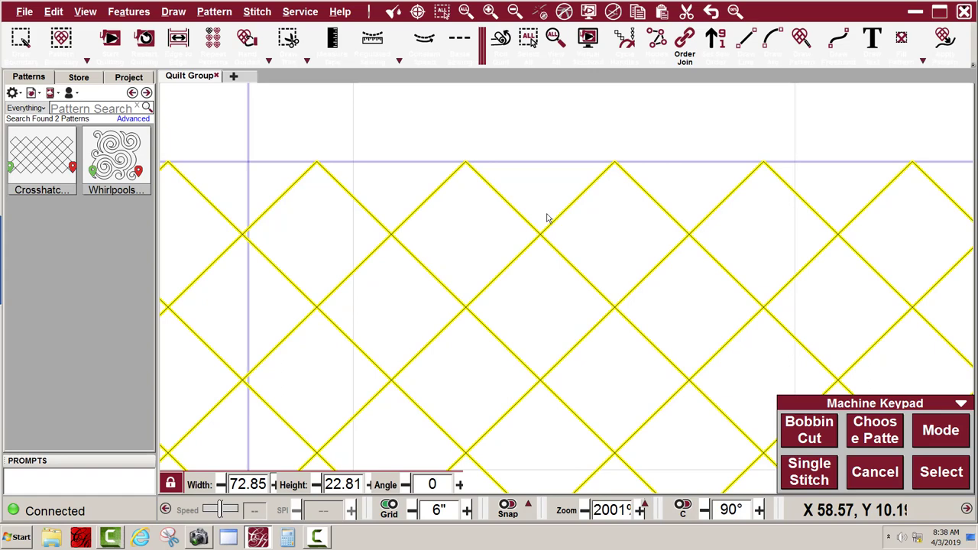
pyautogui.scroll(-3, 439, 173)
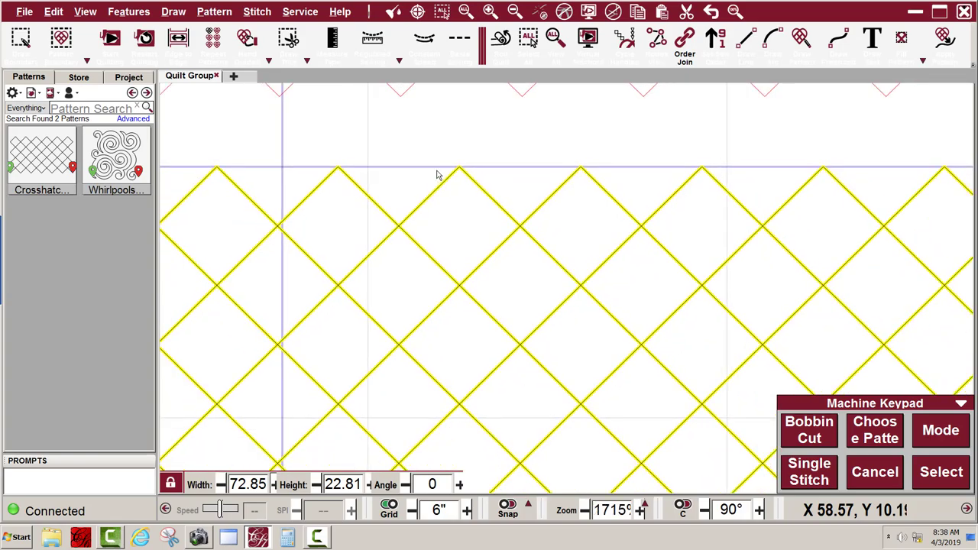
pyautogui.scroll(-2, 593, 220)
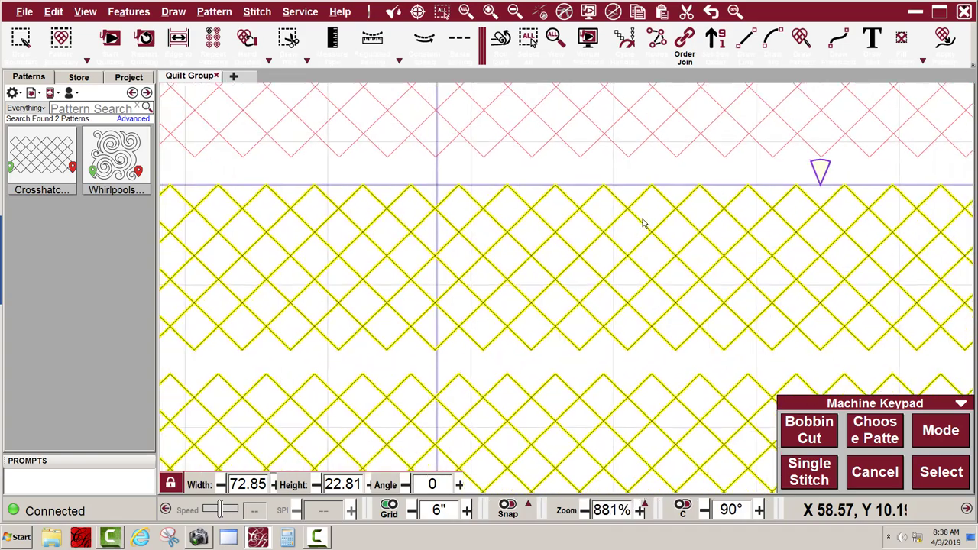
pyautogui.scroll(-5, 564, 175)
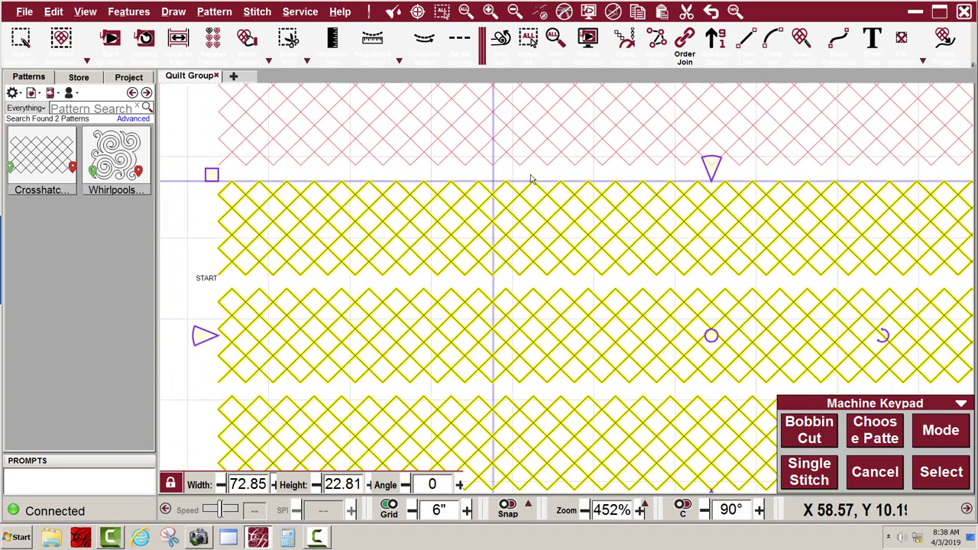
# Deselect, then box-select the three black crosshatch rows, 72.85 wide by 22.81 high
pyautogui.scroll(-3, 530, 174)
pyautogui.press('Escape')
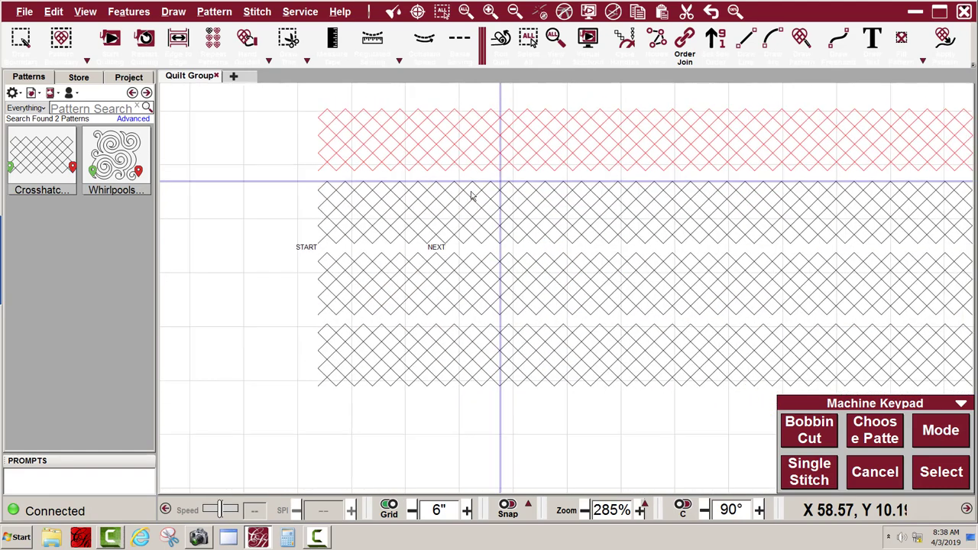
pyautogui.scroll(-2, 233, 240)
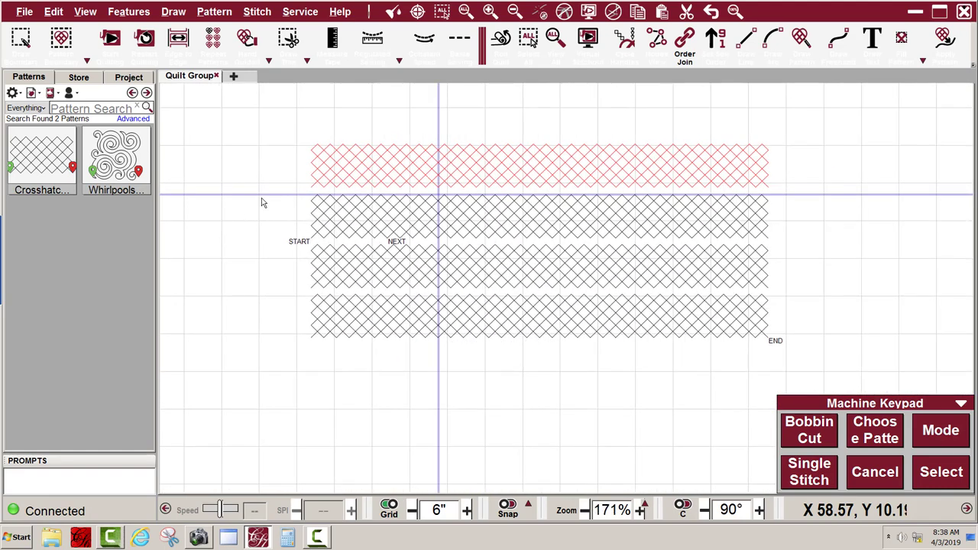
pyautogui.moveTo(282, 186); pyautogui.dragTo(804, 369)
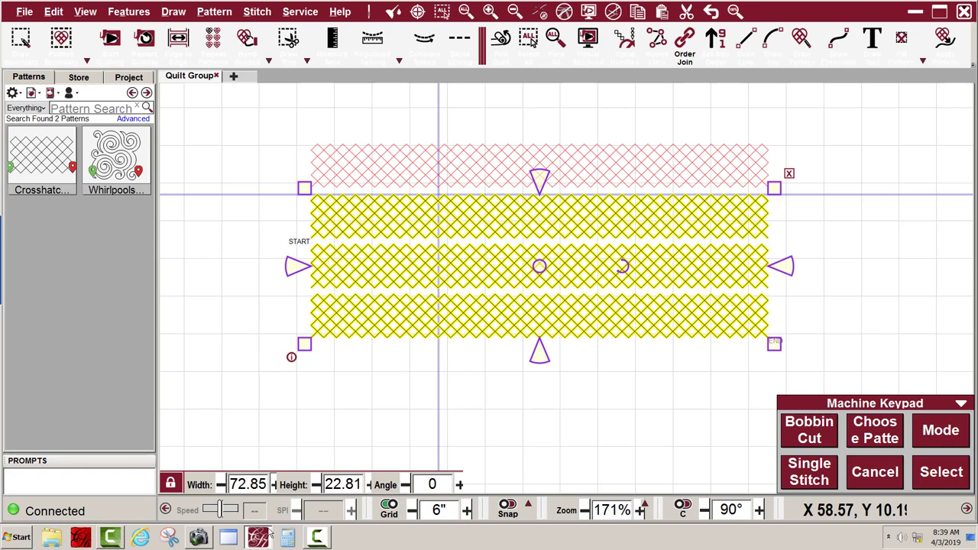
# Bring up Calculator to work out the rows' new 73.8 width
pyautogui.click(325, 538)
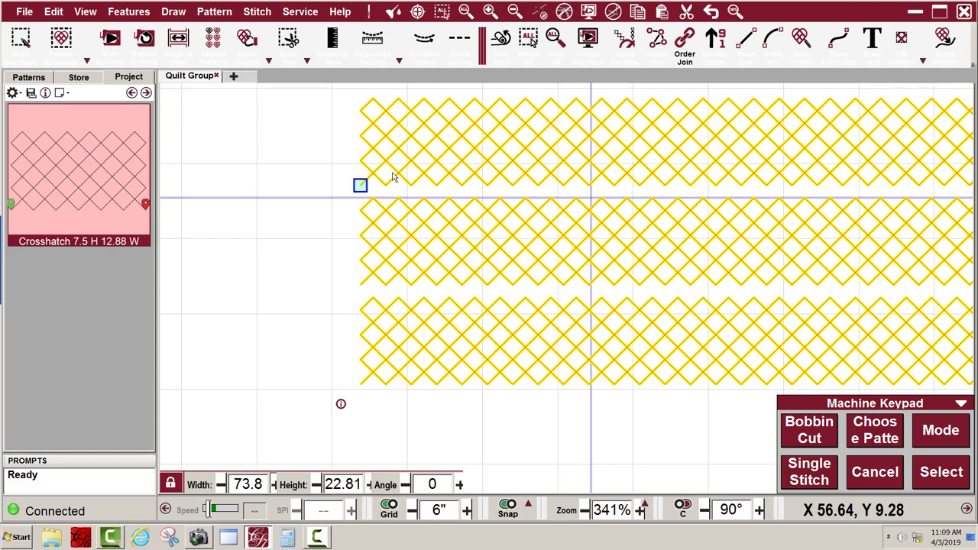
# Zoom in and out to inspect the ends of the widened crosshatch rows
pyautogui.scroll(-5, 306, 172)
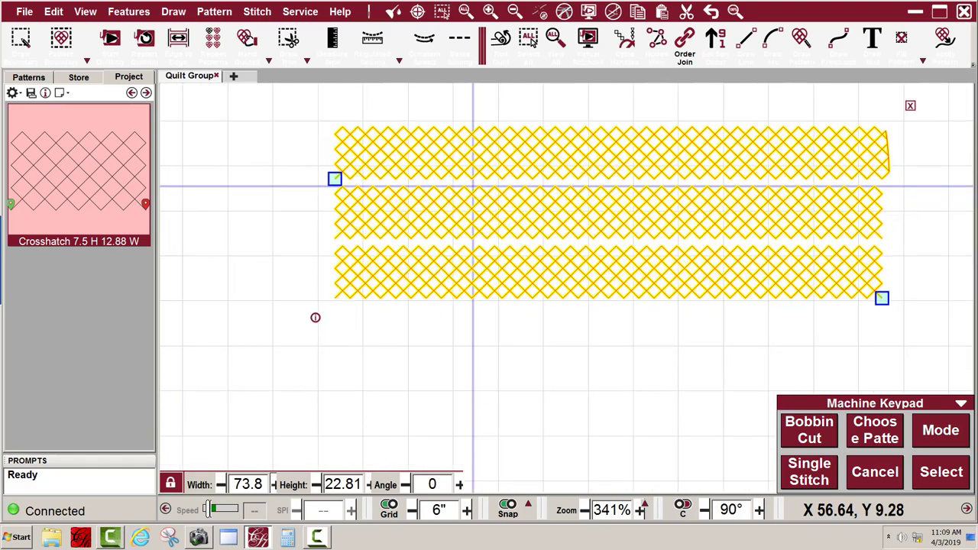
pyautogui.scroll(3, 934, 229)
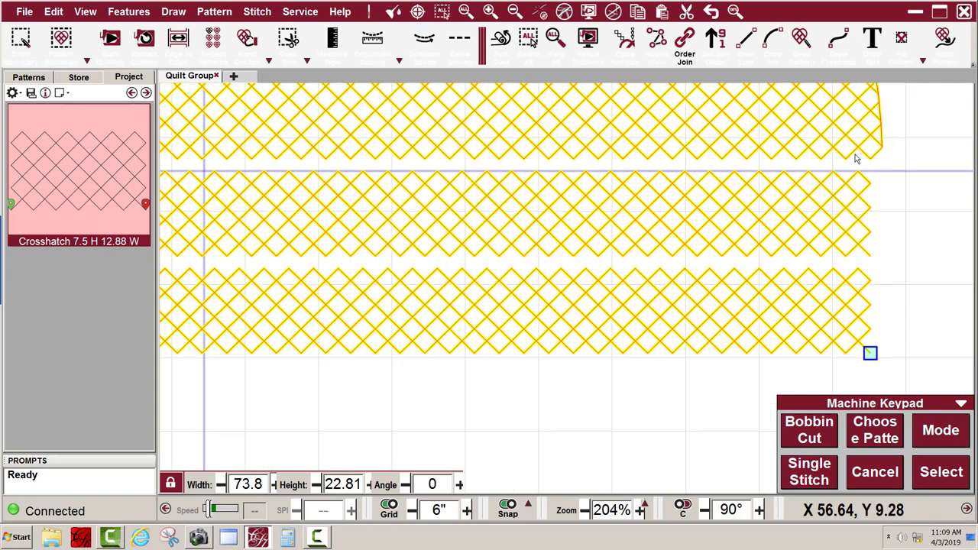
pyautogui.scroll(3, 855, 158)
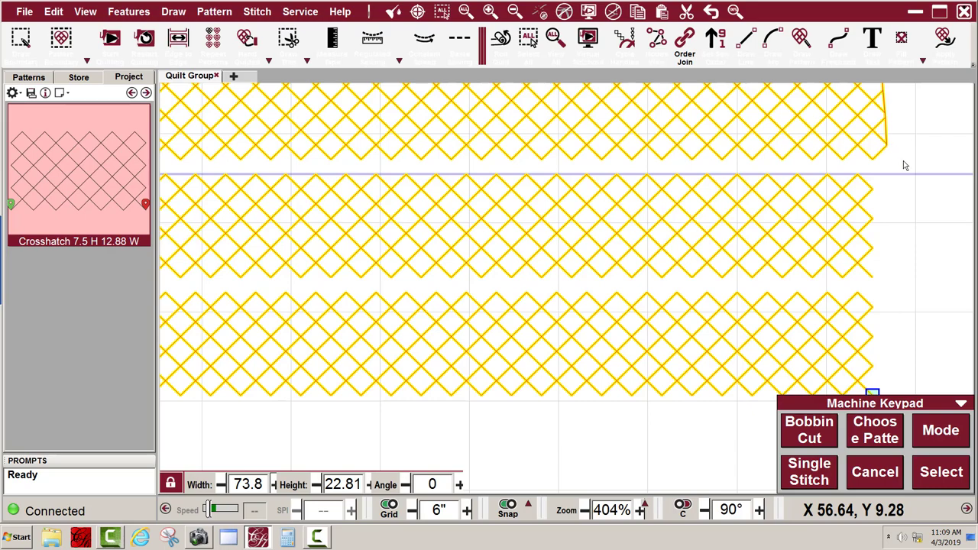
pyautogui.scroll(-5, 888, 175)
pyautogui.scroll(-2, 887, 177)
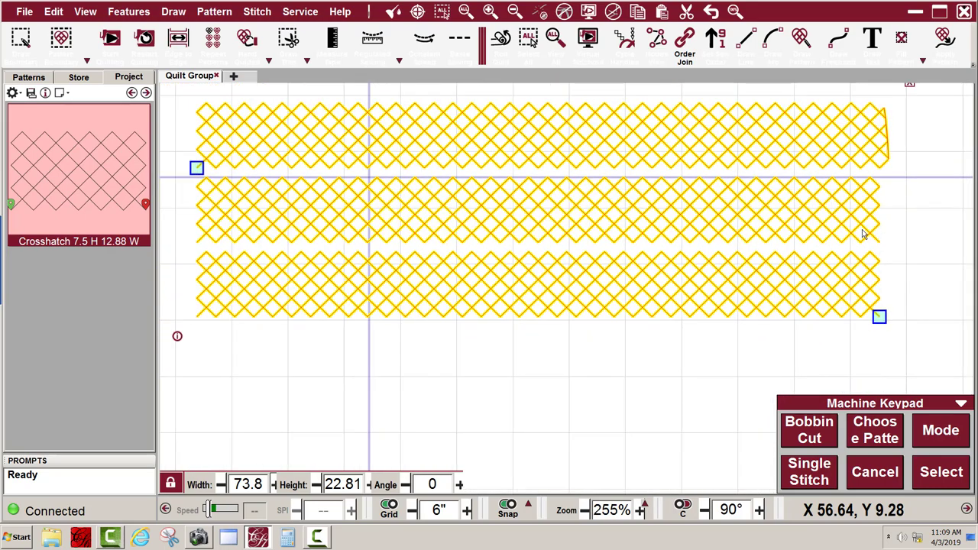
pyautogui.scroll(10, 846, 236)
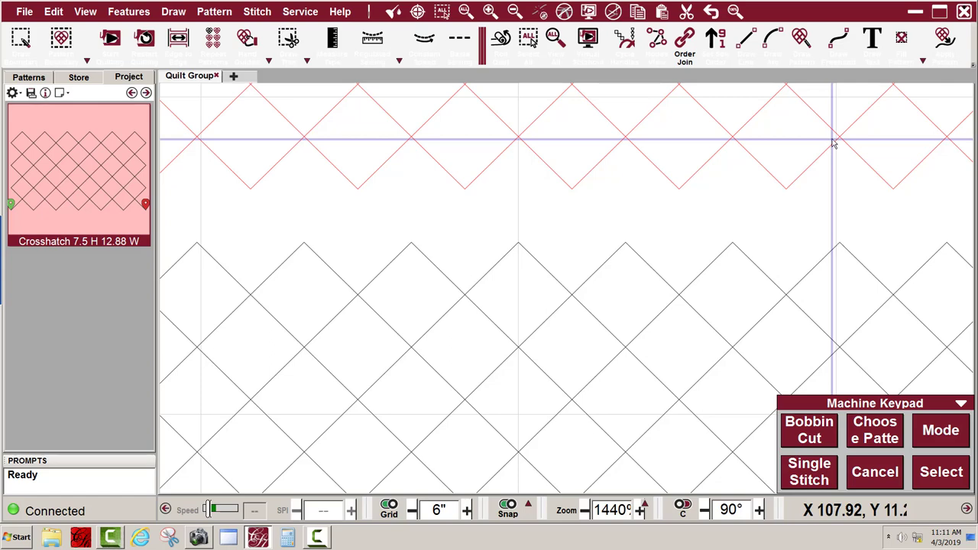
# Select the two unsewn crosshatch rows and switch their handles to node editing
pyautogui.scroll(-1, 704, 180)
pyautogui.scroll(-4, 694, 159)
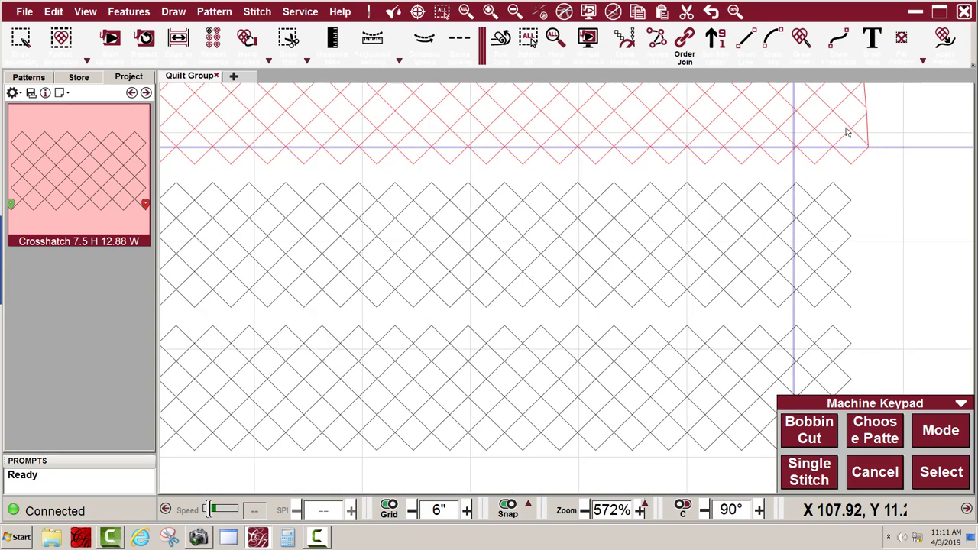
pyautogui.scroll(-5, 847, 133)
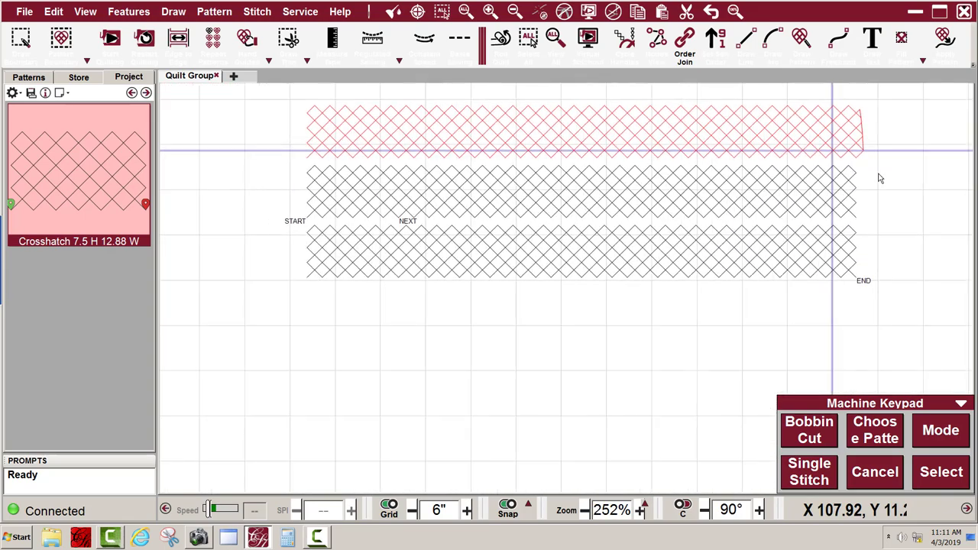
pyautogui.moveTo(260, 154); pyautogui.dragTo(902, 299)
pyautogui.scroll(3, 818, 165)
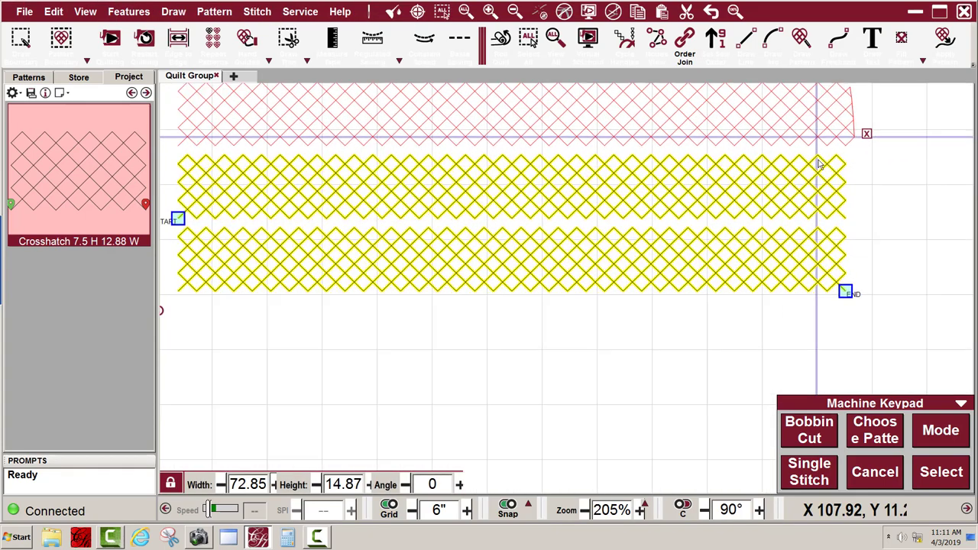
pyautogui.click(624, 51)
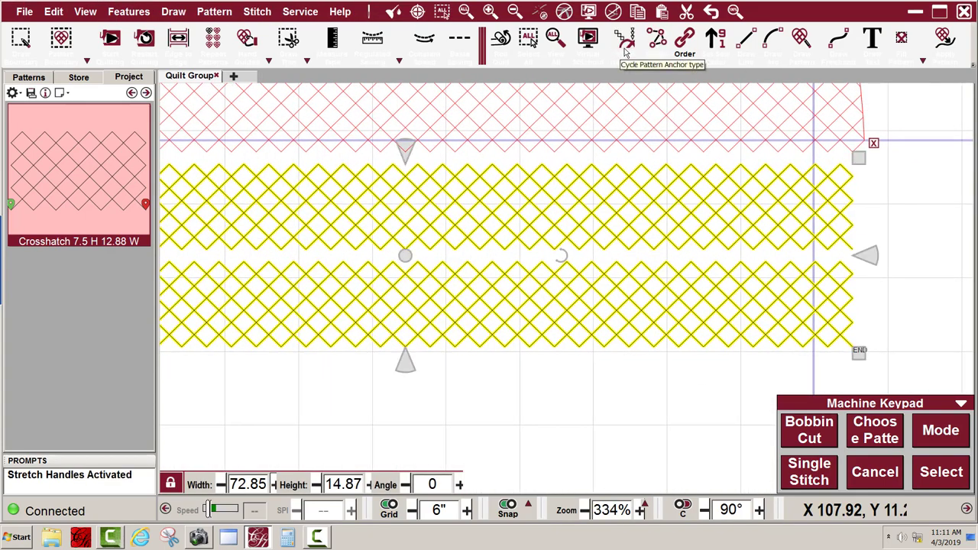
pyautogui.click(624, 51)
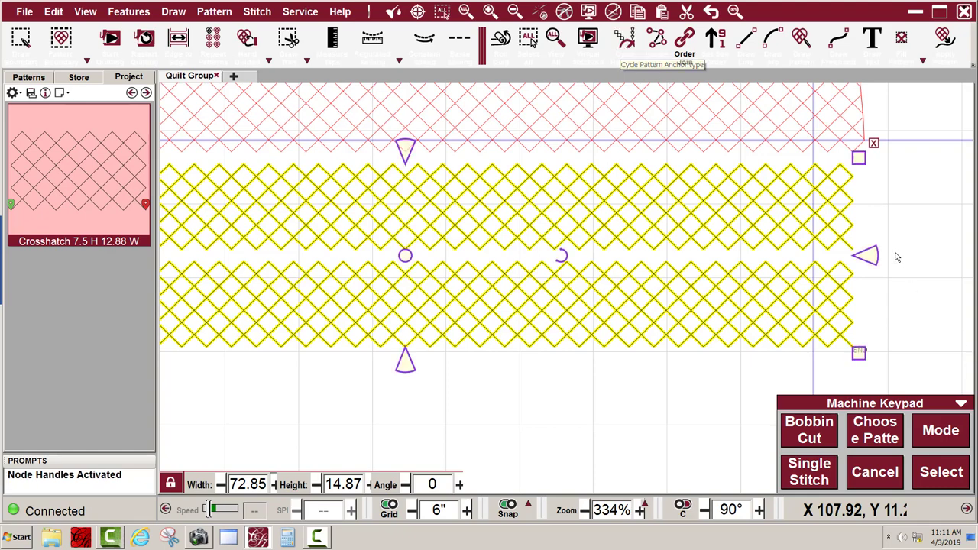
# Pull the rows' right edge in slightly, to about 72.69 wide
pyautogui.scroll(3, 871, 259)
pyautogui.scroll(1, 869, 252)
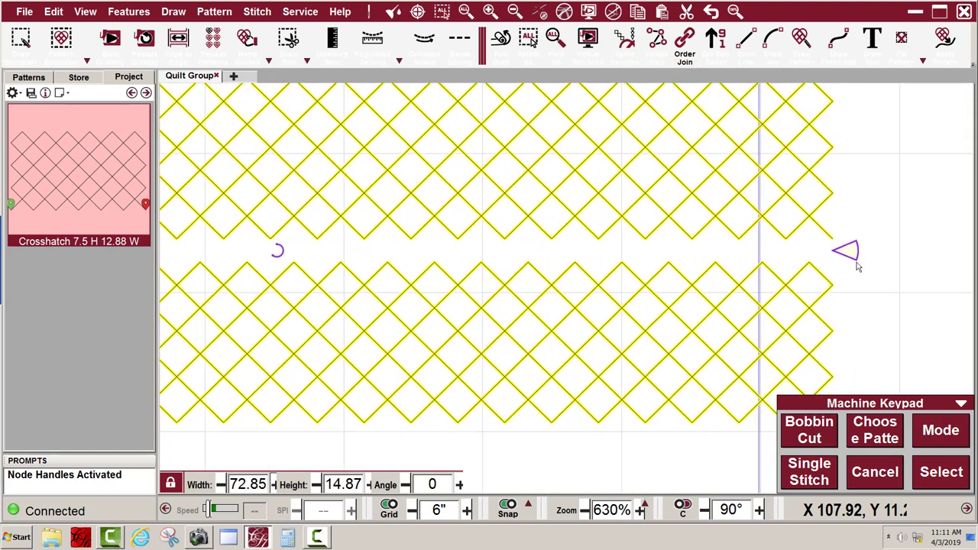
pyautogui.scroll(-2, 855, 268)
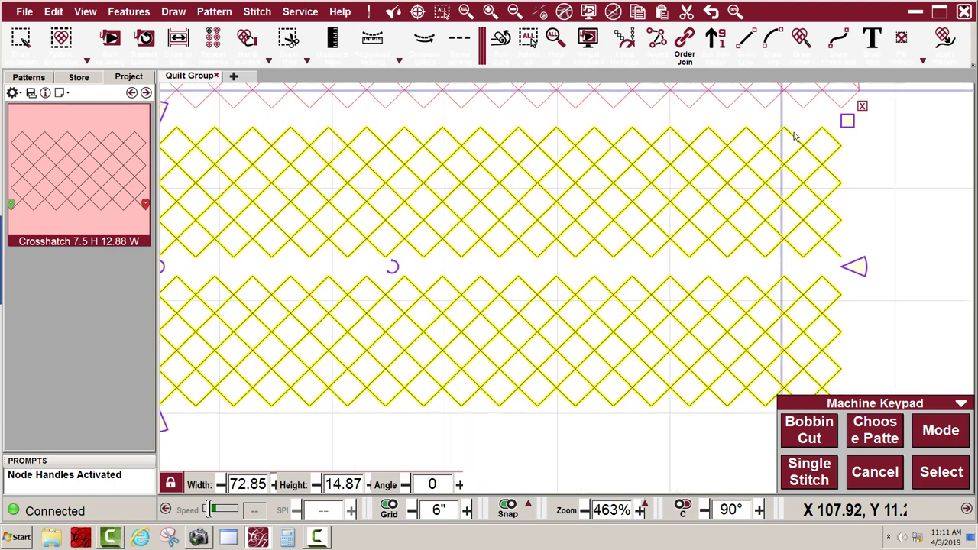
pyautogui.scroll(1, 783, 113)
pyautogui.scroll(1, 782, 112)
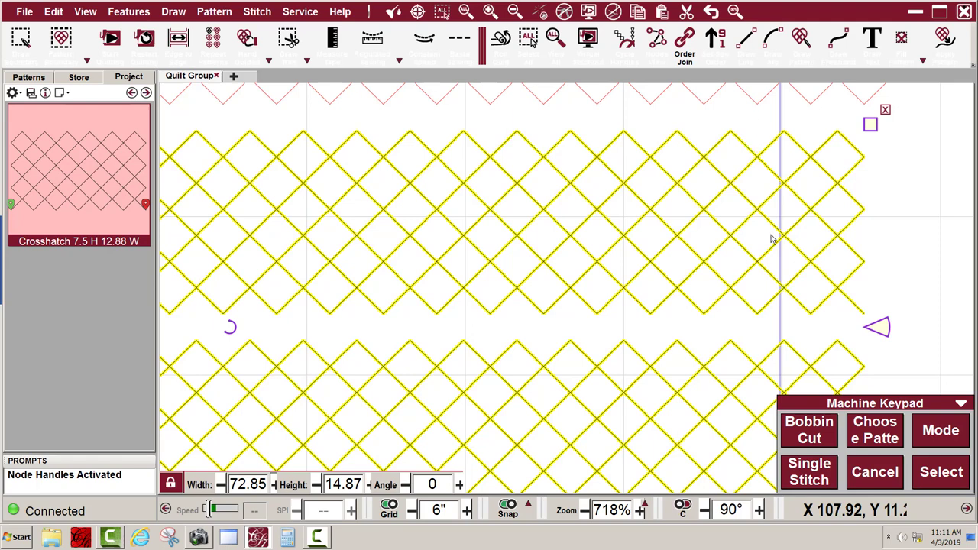
pyautogui.moveTo(887, 328); pyautogui.dragTo(883, 334)
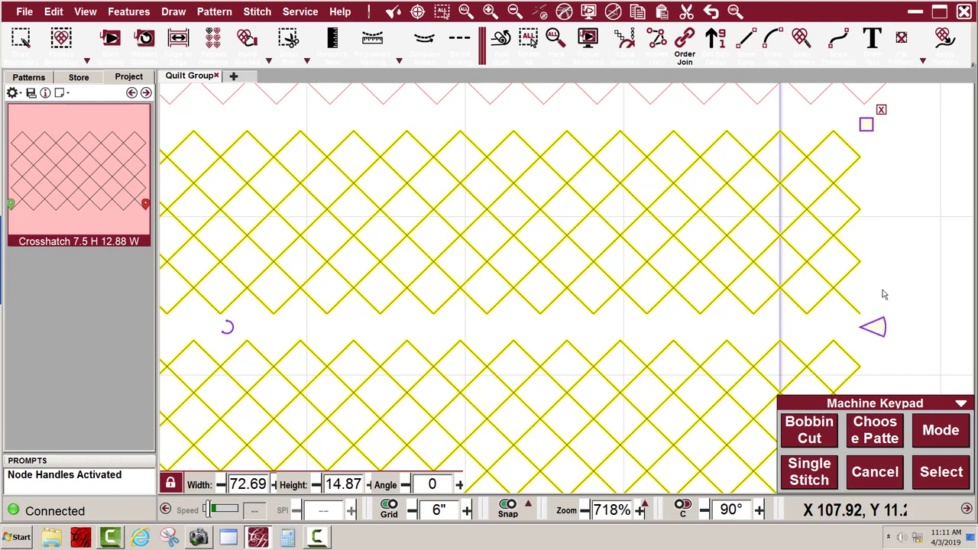
pyautogui.scroll(-3, 779, 321)
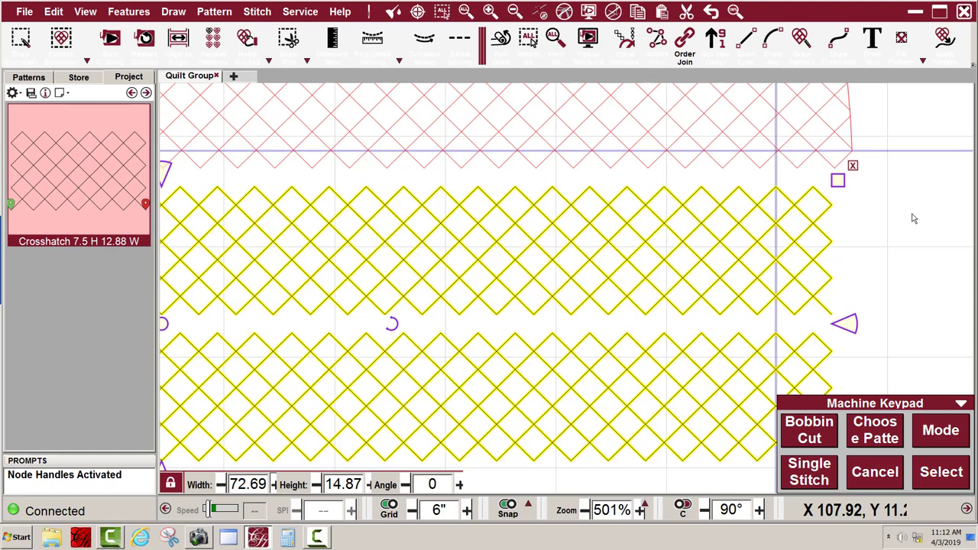
# Nudge the rows' START point slightly right, narrowing them to about 72.5 wide
pyautogui.scroll(-5, 914, 219)
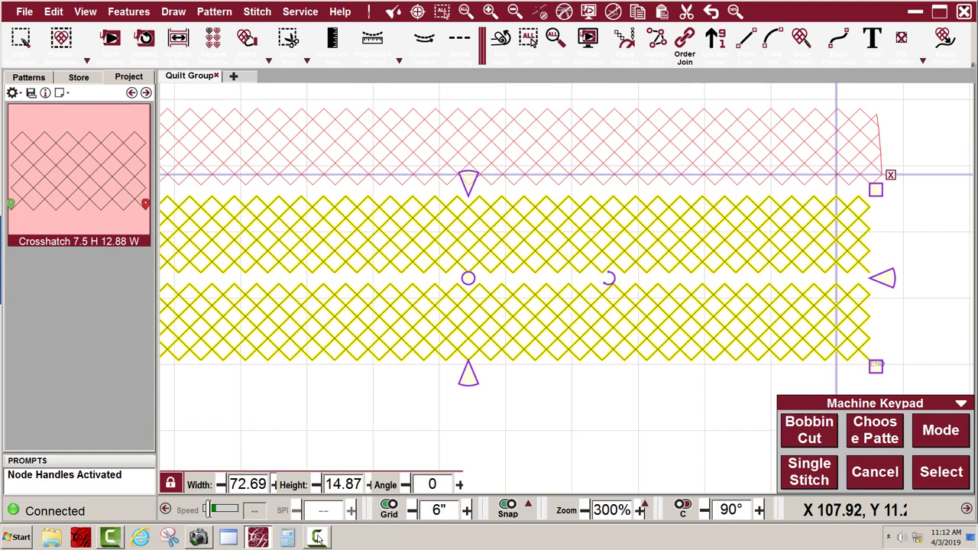
pyautogui.moveTo(319, 540)
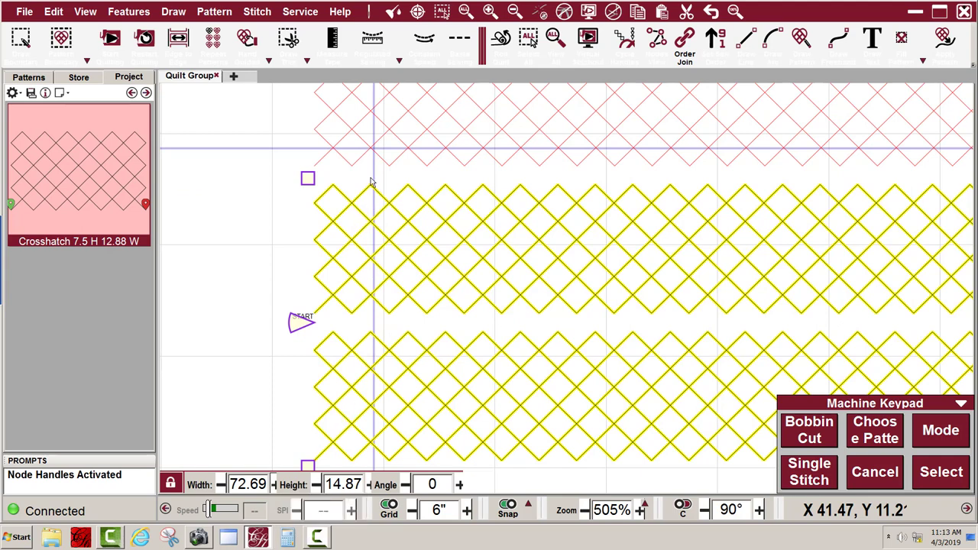
pyautogui.click(300, 323)
pyautogui.moveTo(290, 328); pyautogui.dragTo(293, 328)
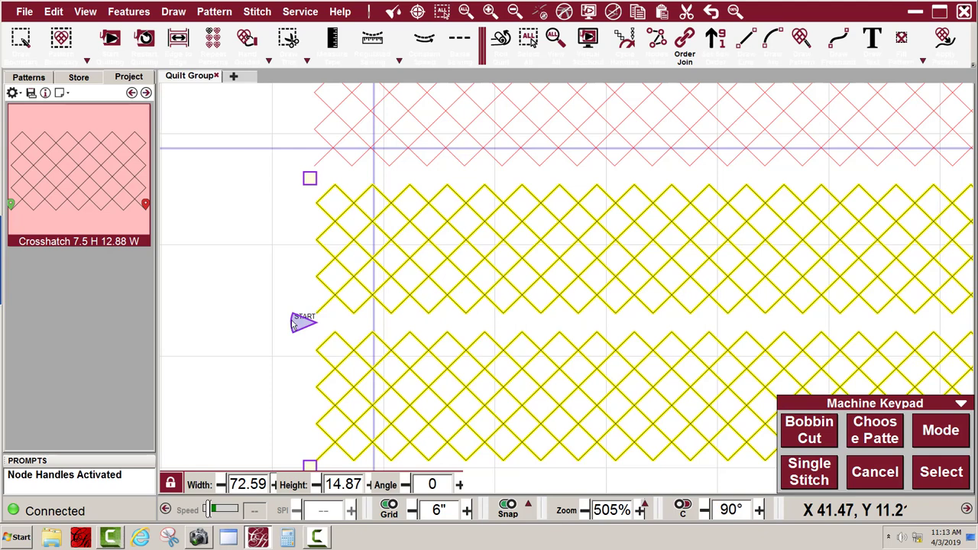
pyautogui.moveTo(293, 324); pyautogui.dragTo(295, 325)
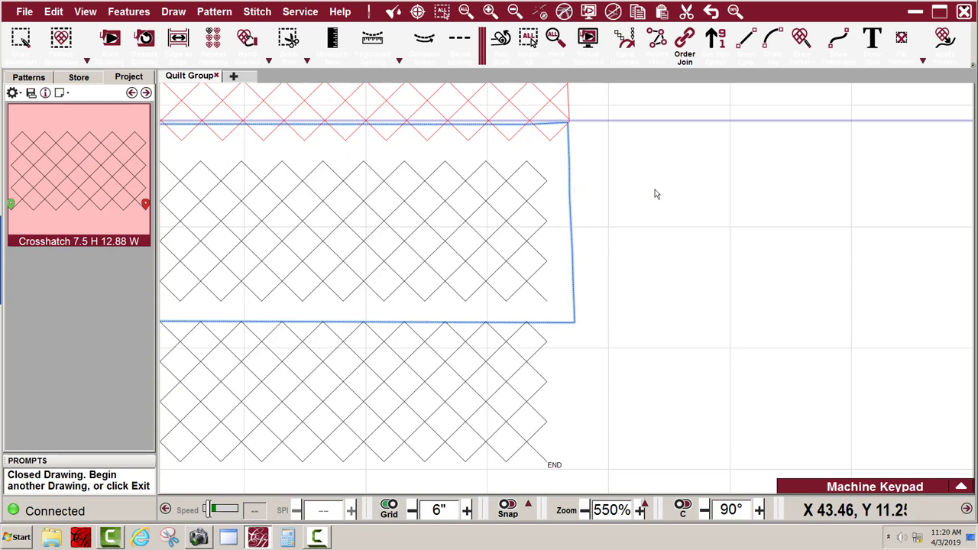
# Select the small 12.08 by 6.93 crosshatch block at the outlined row's right end
pyautogui.scroll(-2, 641, 359)
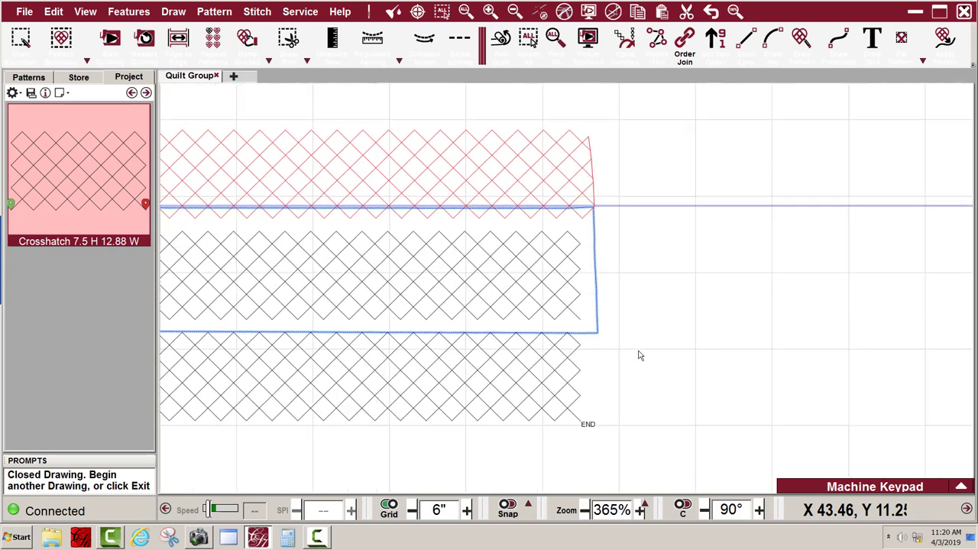
pyautogui.scroll(4, 565, 168)
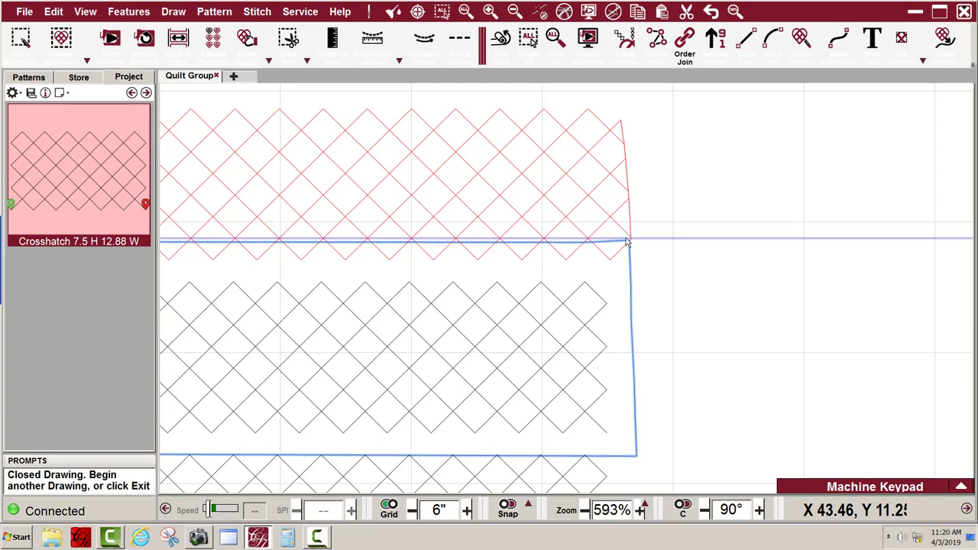
pyautogui.scroll(-2, 611, 143)
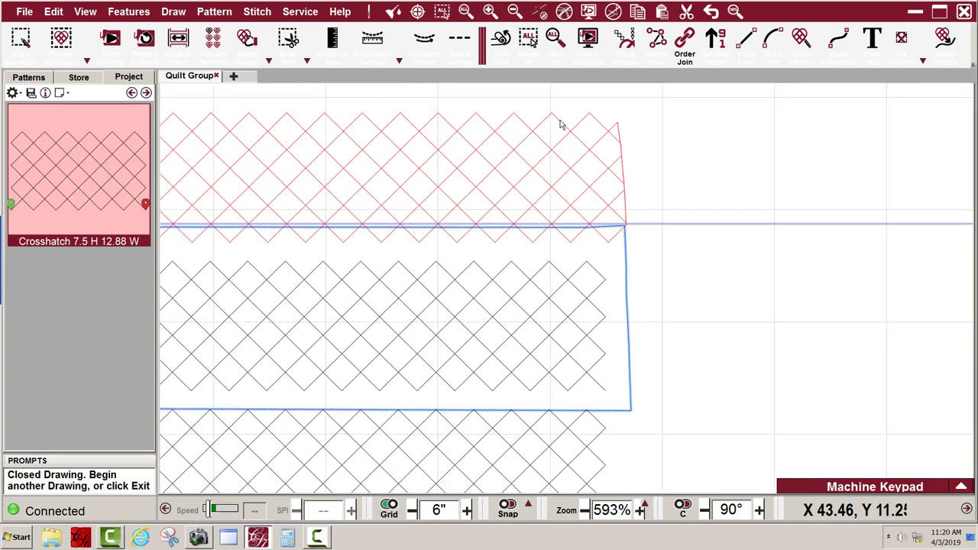
pyautogui.scroll(2, 543, 306)
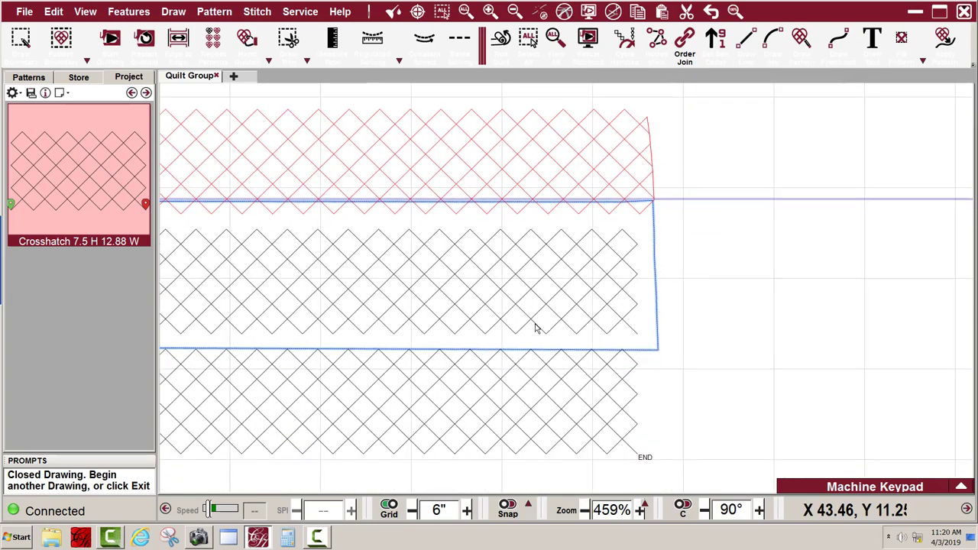
pyautogui.click(527, 277)
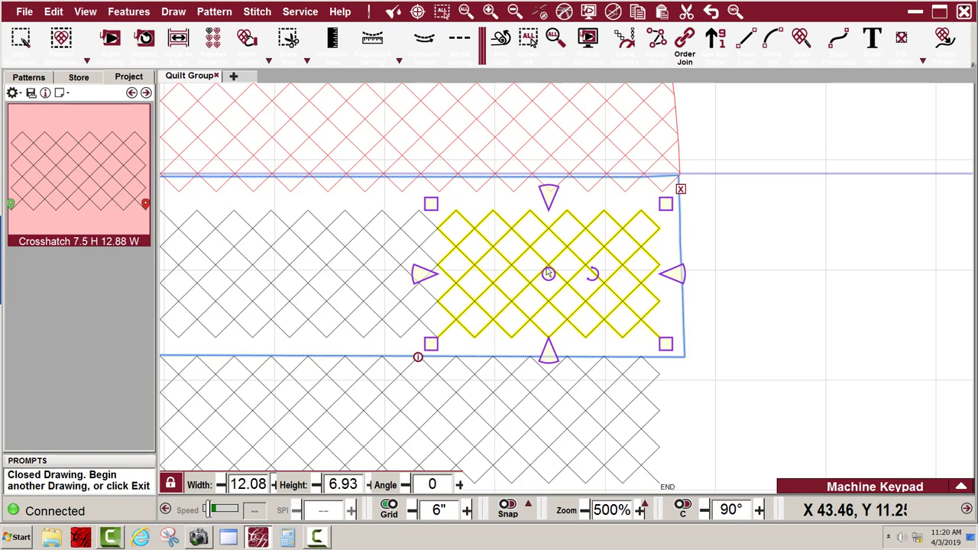
# Copy the small crosshatch block and paste a copy at the outlined row's right end
pyautogui.rightClick(546, 273)
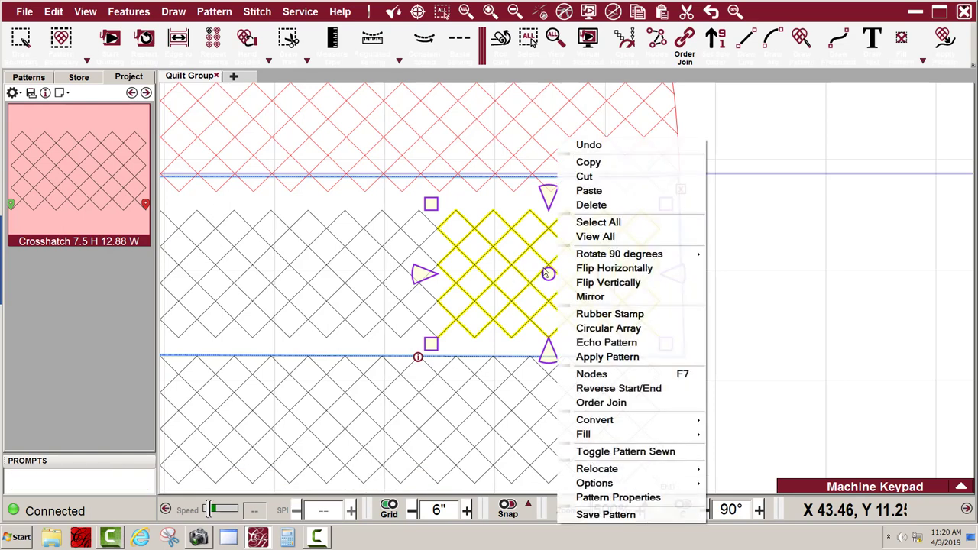
pyautogui.click(598, 162)
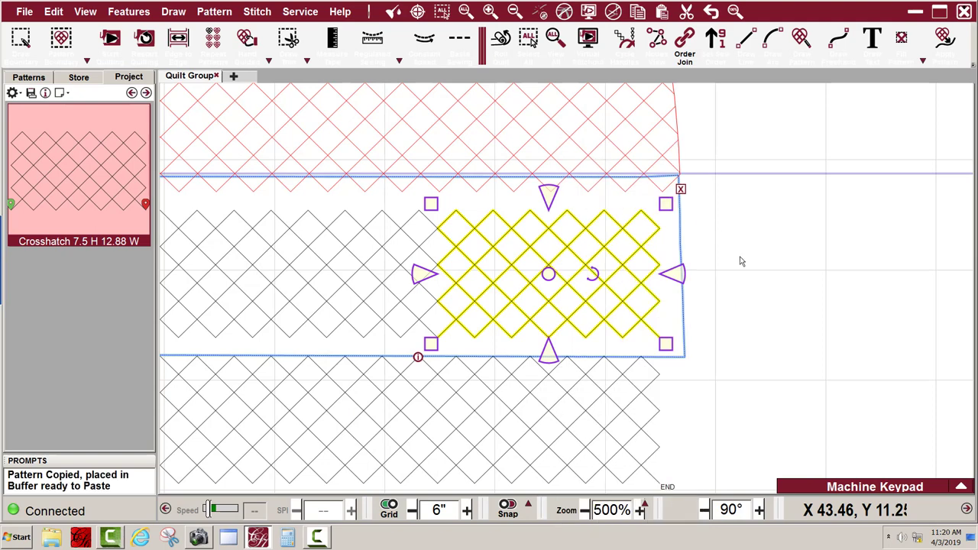
pyautogui.rightClick(762, 252)
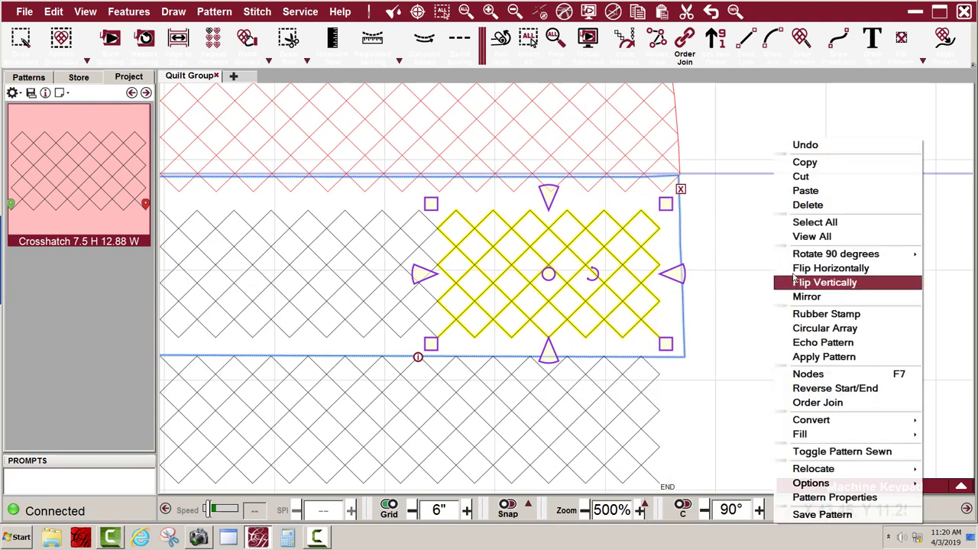
pyautogui.click(797, 191)
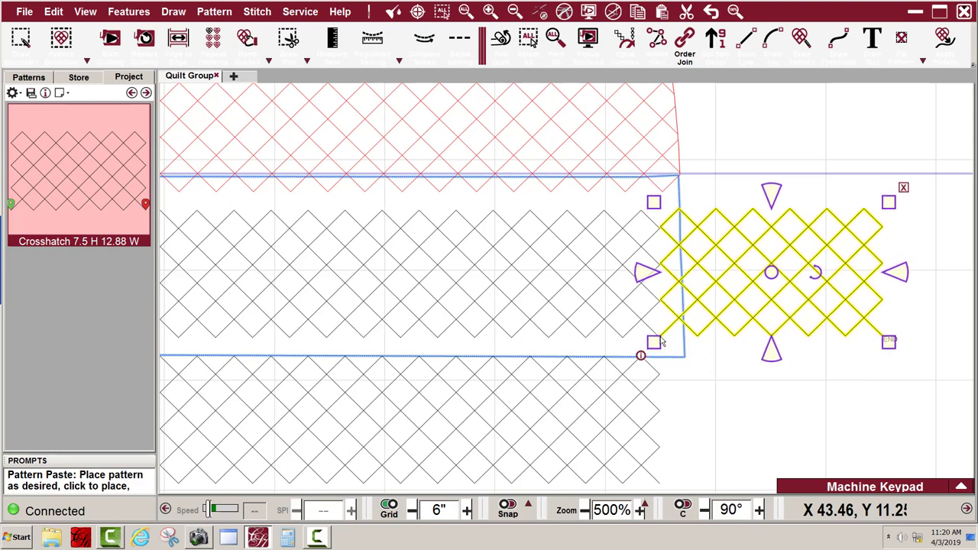
pyautogui.click(662, 343)
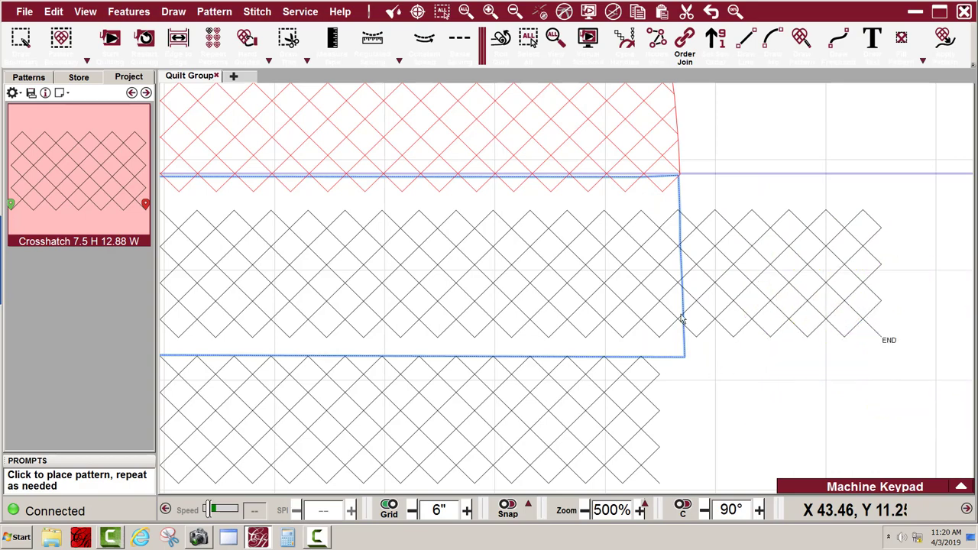
pyautogui.scroll(2, 691, 230)
pyautogui.scroll(3, 688, 238)
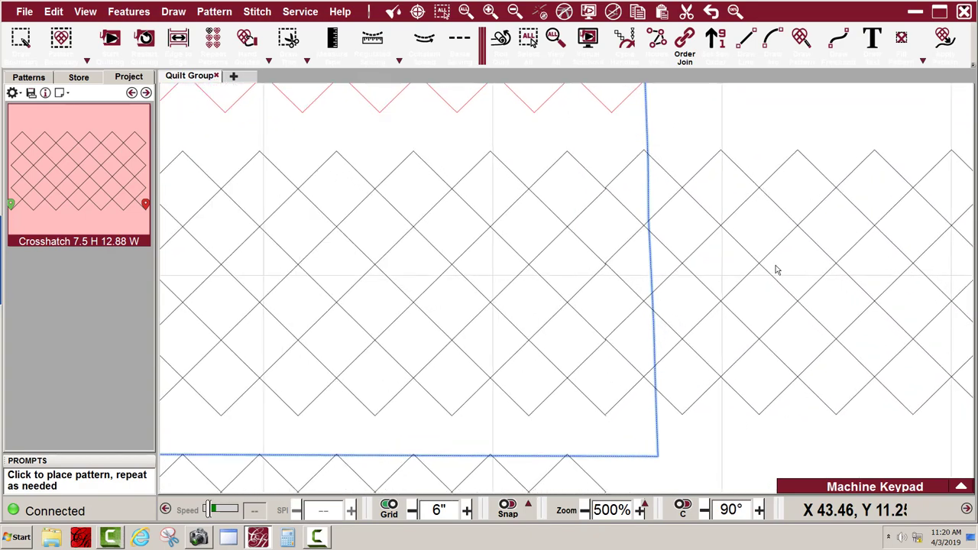
pyautogui.scroll(1, 739, 253)
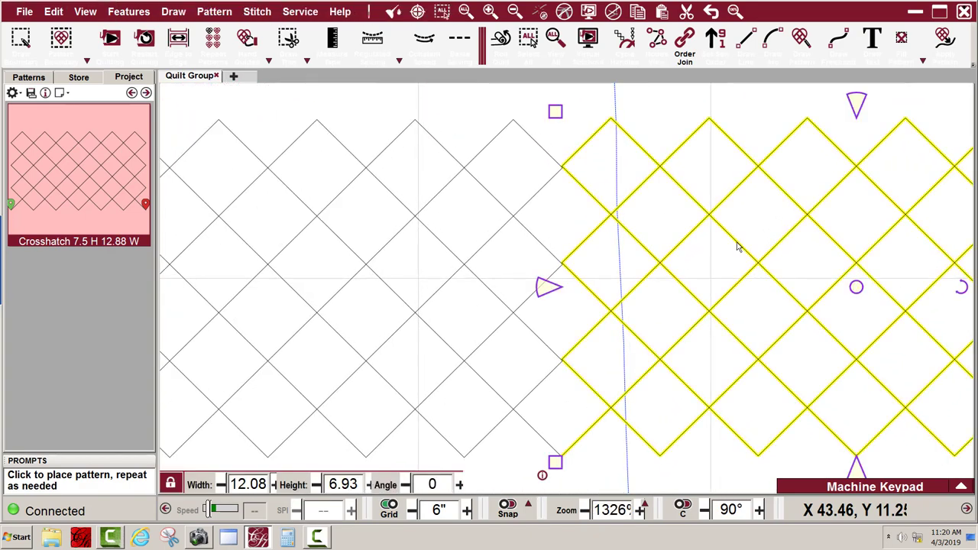
pyautogui.scroll(2, 626, 234)
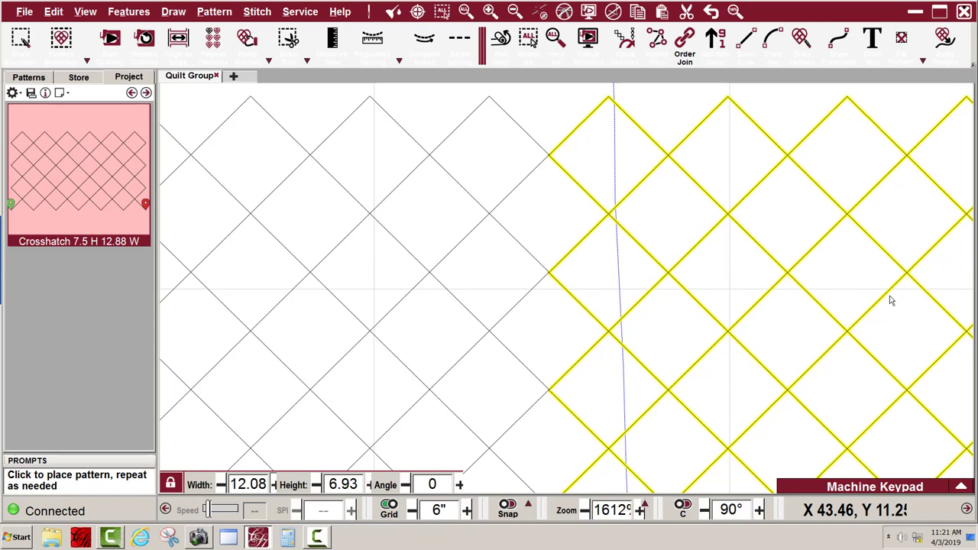
# Select the overhanging crosshatch copy and cycle its anchor type to Extend Handles
pyautogui.click(890, 300)
pyautogui.scroll(-3, 567, 182)
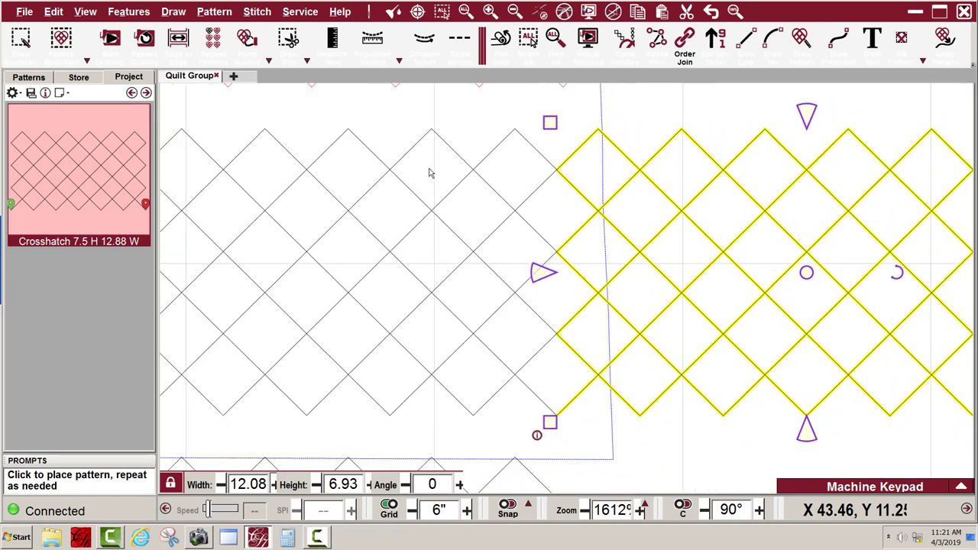
pyautogui.click(626, 45)
pyautogui.click(626, 44)
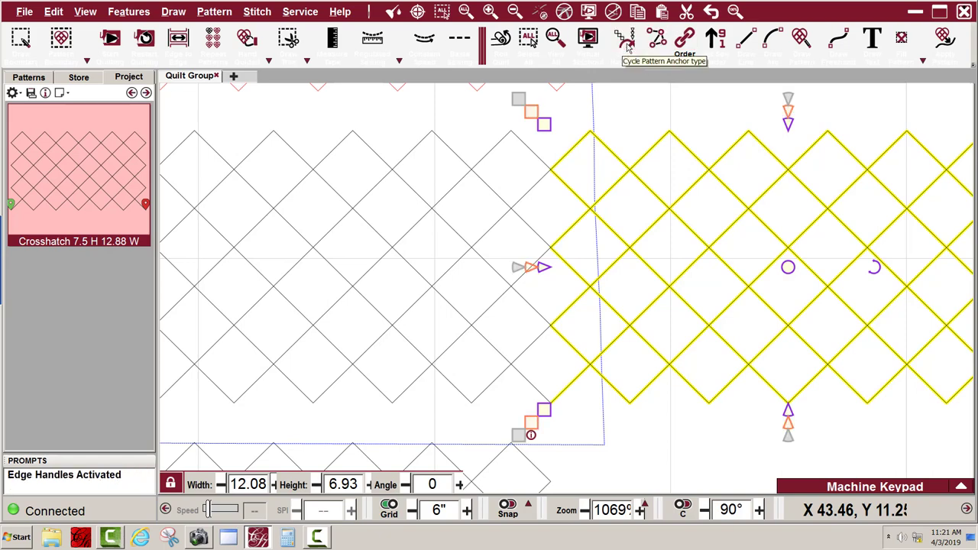
pyautogui.click(627, 45)
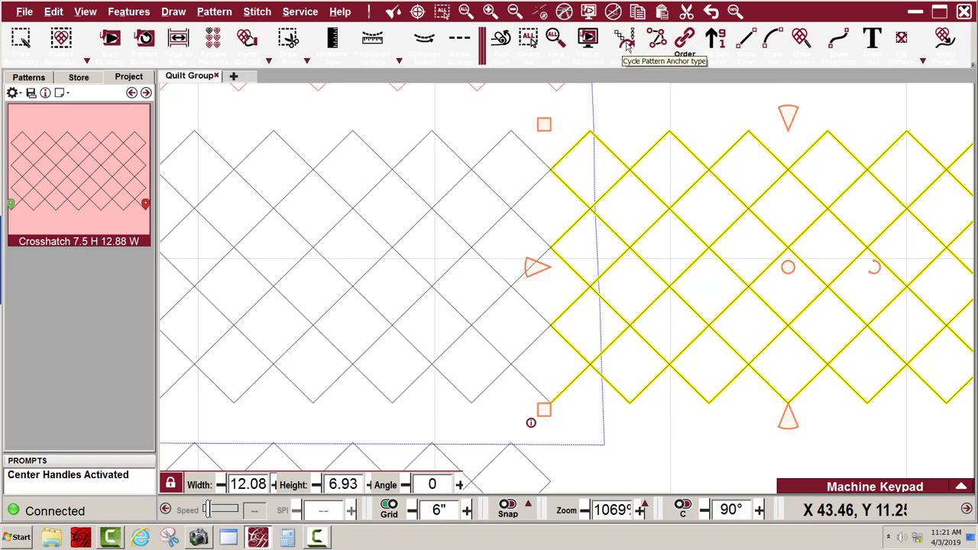
pyautogui.click(626, 45)
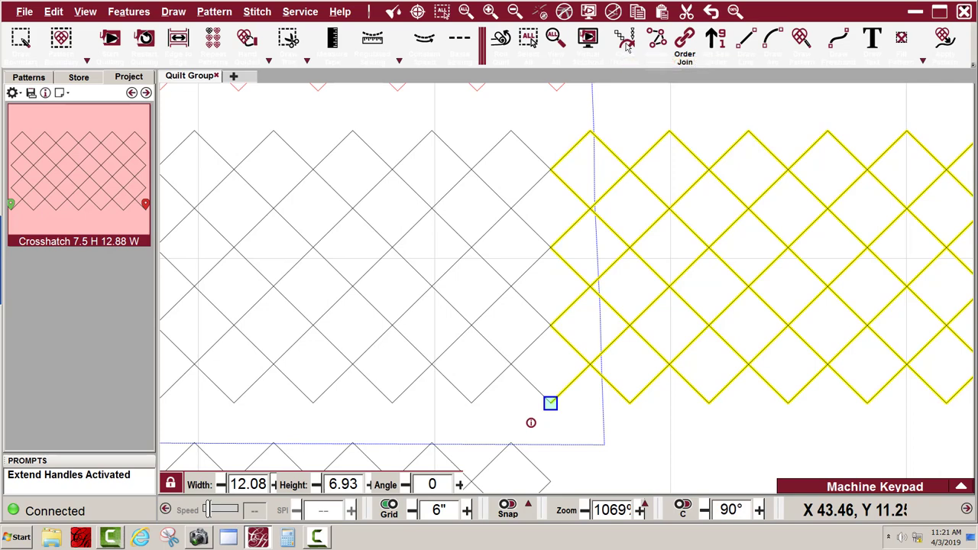
# Turn off End Point snapping
pyautogui.click(551, 405)
pyautogui.click(549, 406)
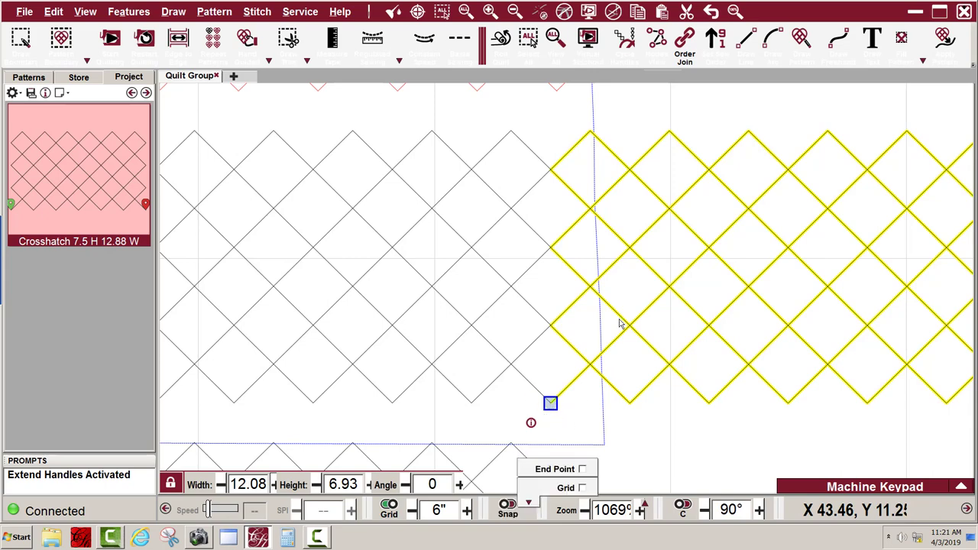
pyautogui.scroll(-2, 518, 192)
pyautogui.scroll(-2, 713, 162)
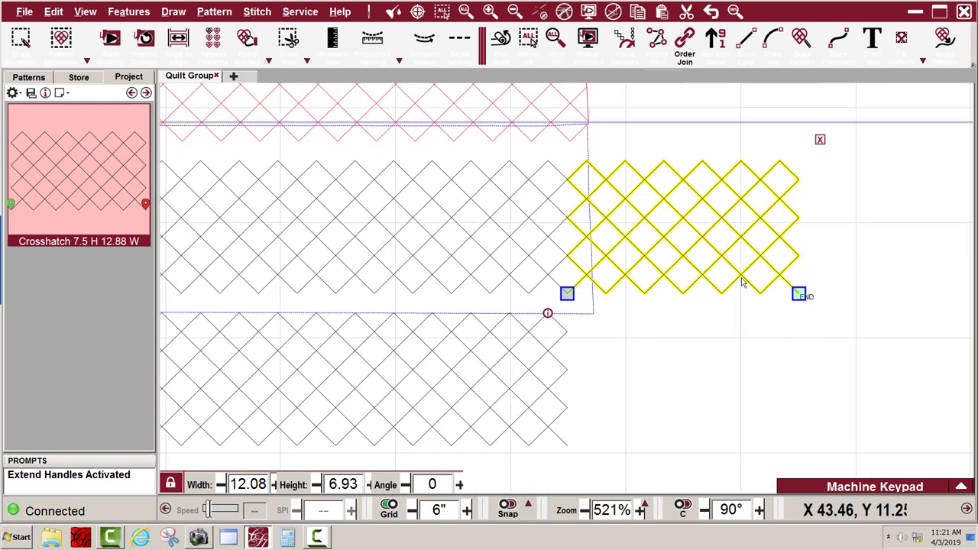
# Fill the overhanging crosshatch copy to the boundary so the row ends at its right edge
pyautogui.rightClick(666, 219)
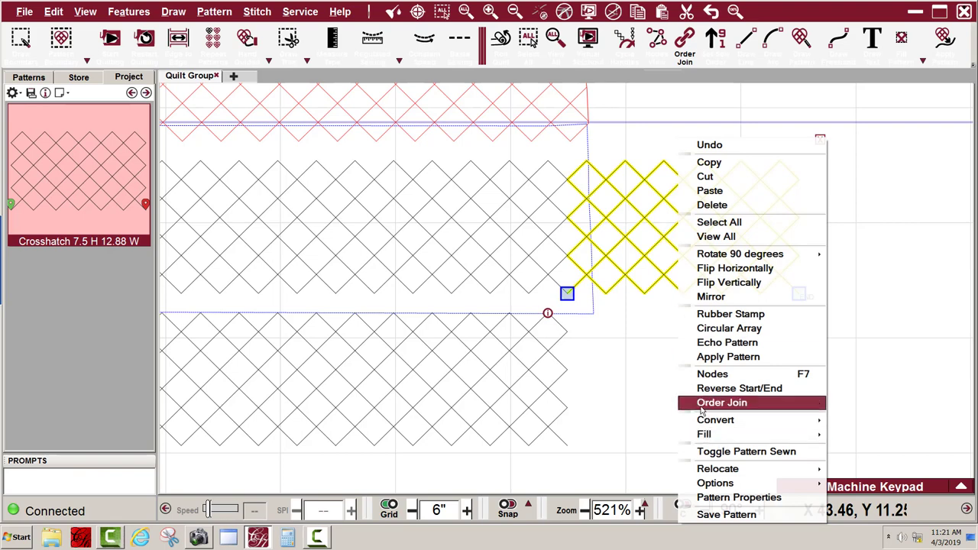
pyautogui.click(705, 433)
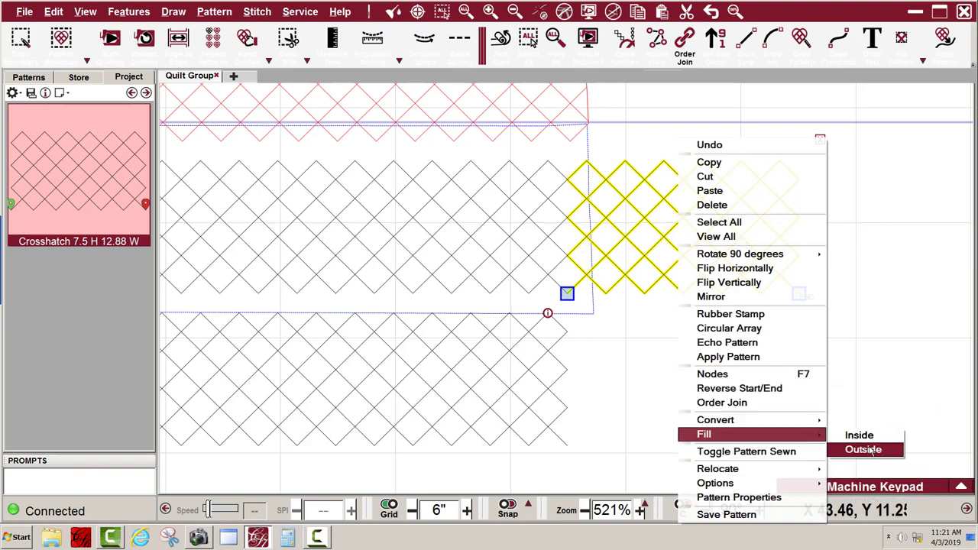
pyautogui.click(860, 436)
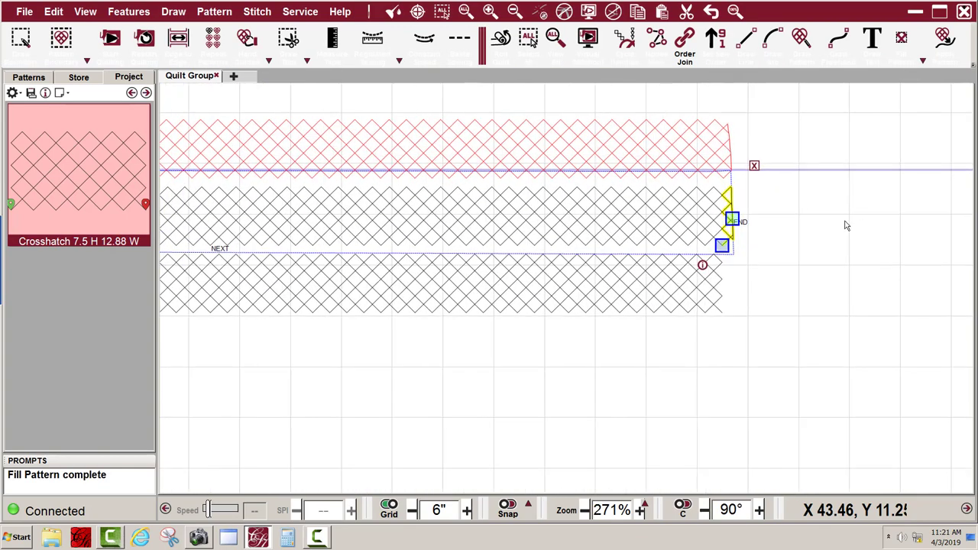
# Select the first crosshatch block at the START end of the middle row
pyautogui.scroll(1, 793, 264)
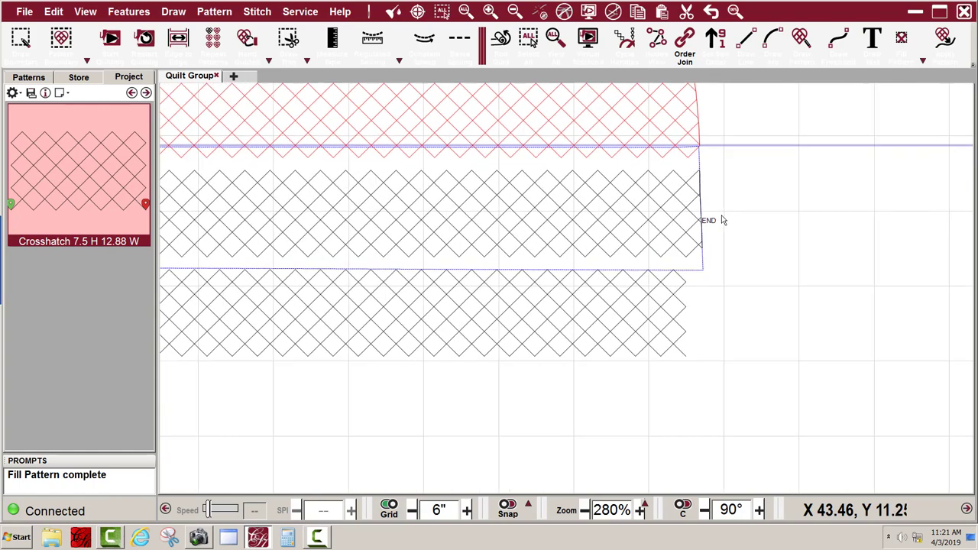
pyautogui.scroll(2, 690, 181)
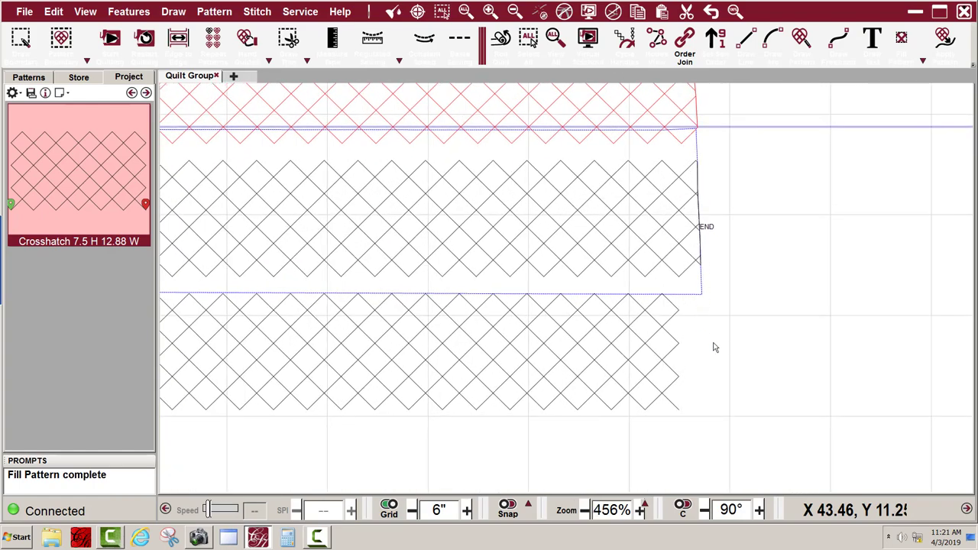
pyautogui.scroll(-2, 716, 346)
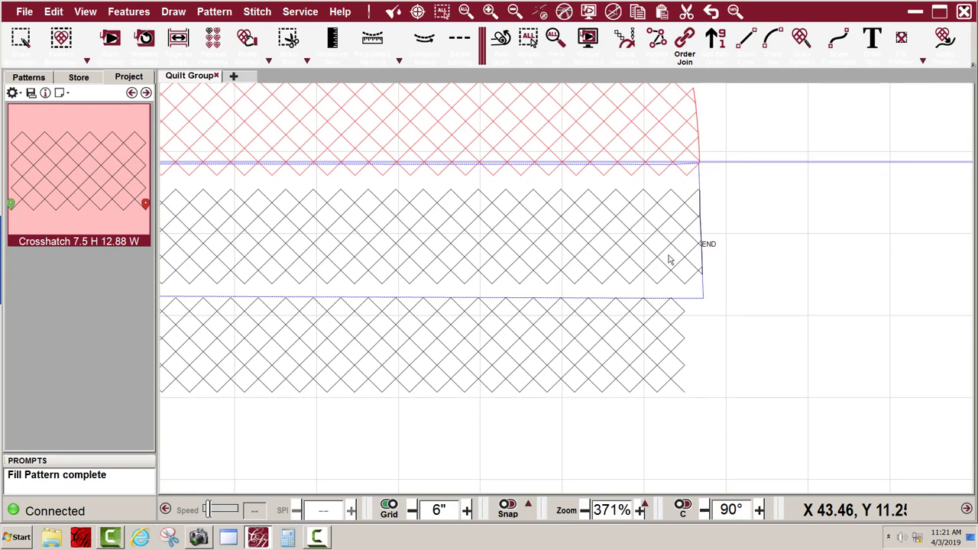
pyautogui.scroll(-5, 778, 229)
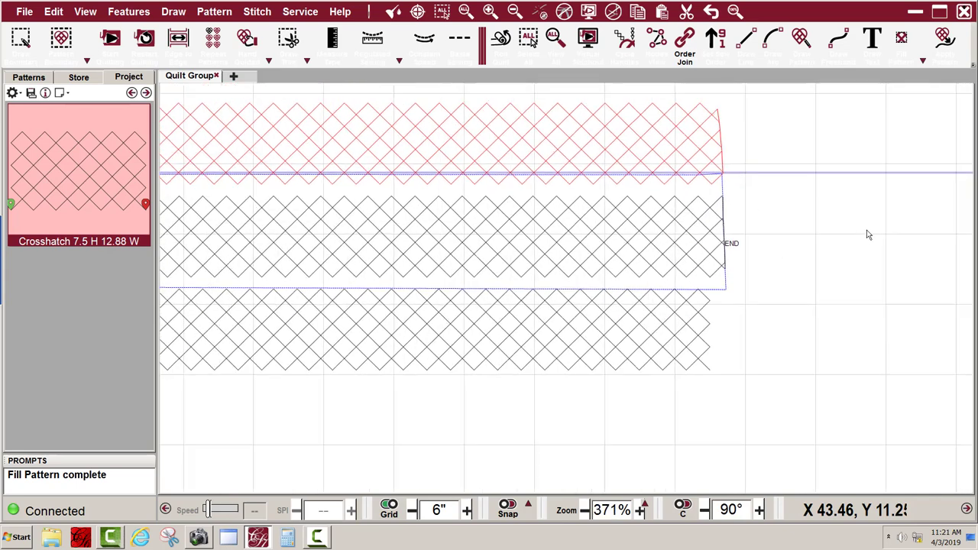
pyautogui.scroll(-2, 974, 222)
pyautogui.scroll(6, 297, 257)
pyautogui.scroll(1, 344, 250)
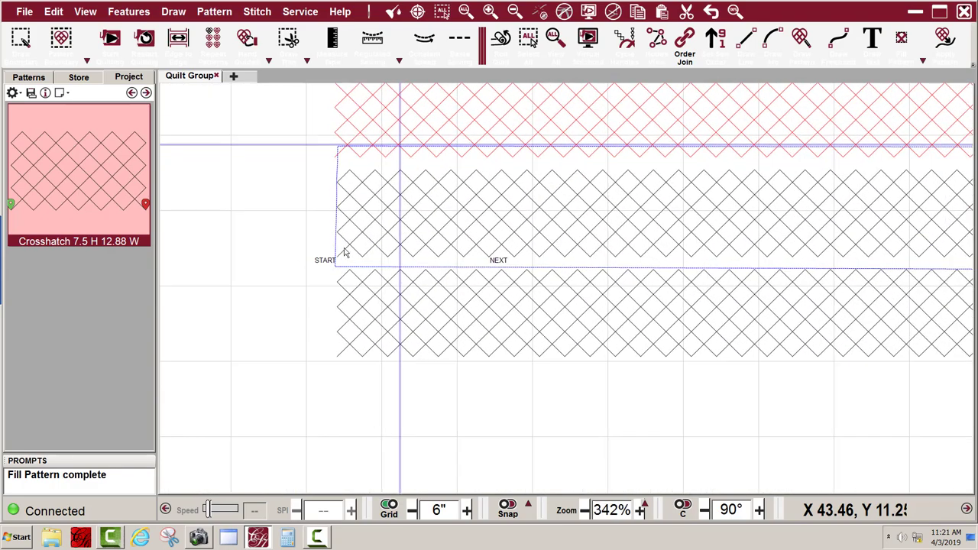
pyautogui.click(345, 252)
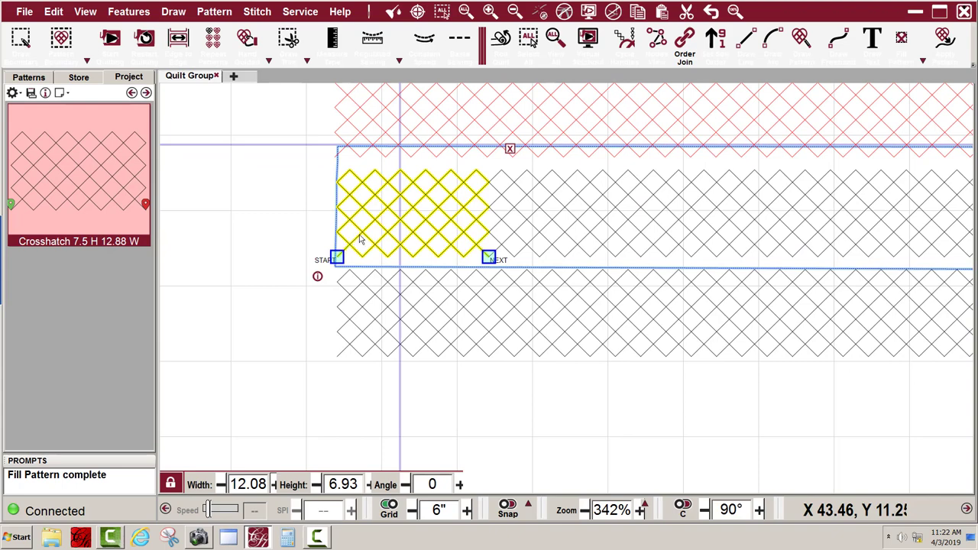
pyautogui.click(358, 237)
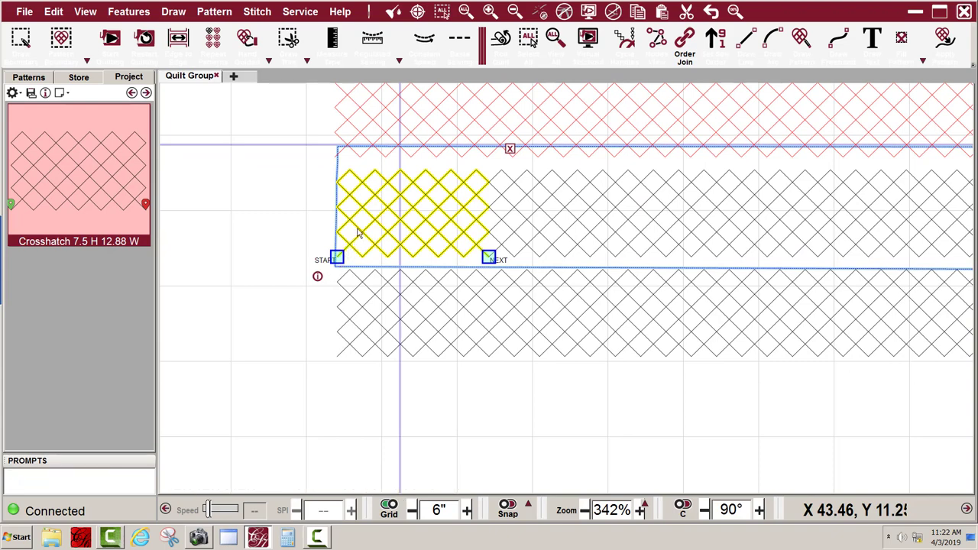
# Apply Order Join to the selected middle-row block, then clear the selection
pyautogui.rightClick(358, 234)
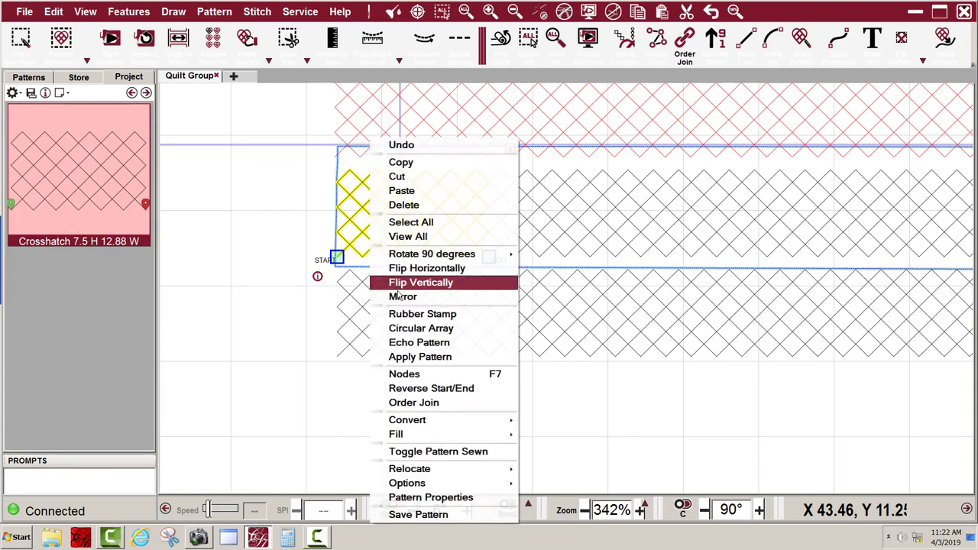
pyautogui.click(422, 403)
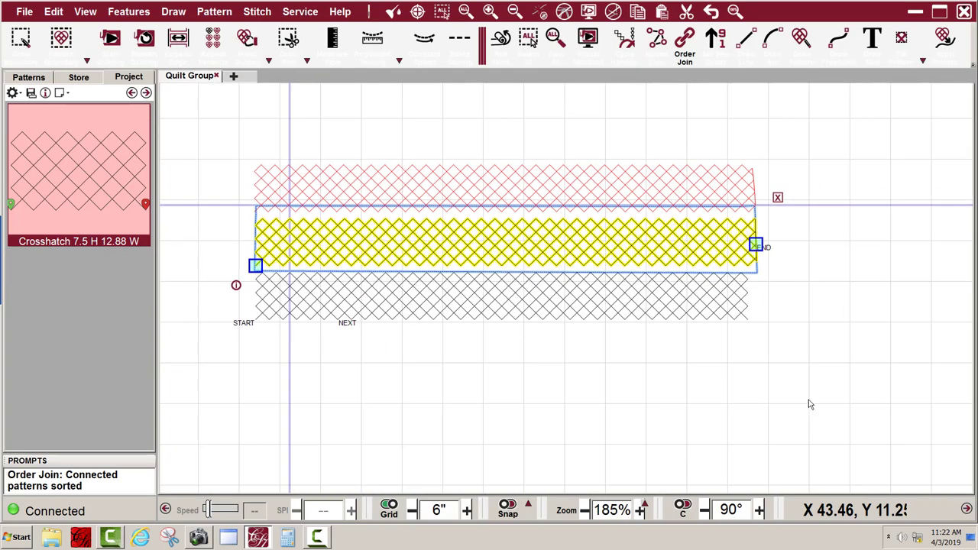
pyautogui.click(849, 394)
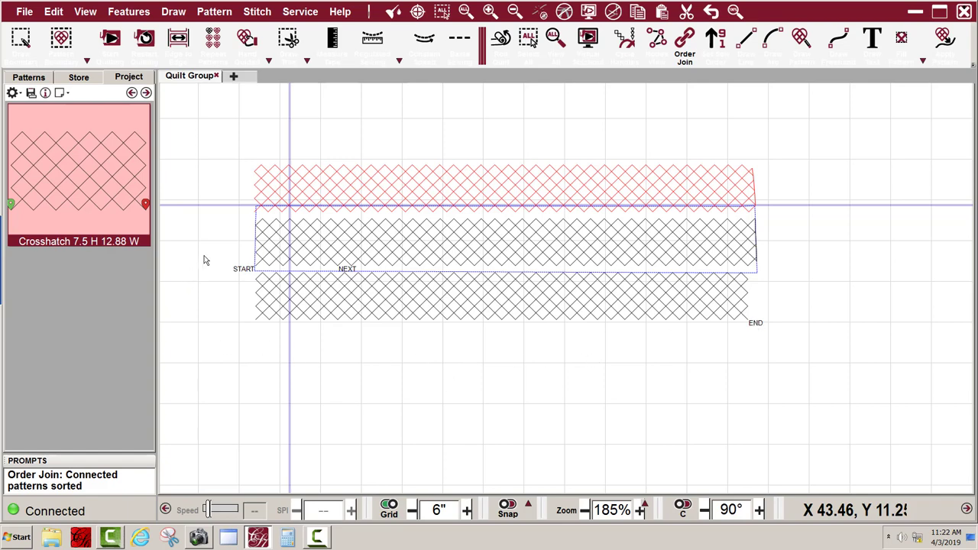
# Select the entire bottom crosshatch row and Toggle Group Sewn so it turns red
pyautogui.moveTo(202, 260); pyautogui.dragTo(805, 374)
pyautogui.rightClick(561, 298)
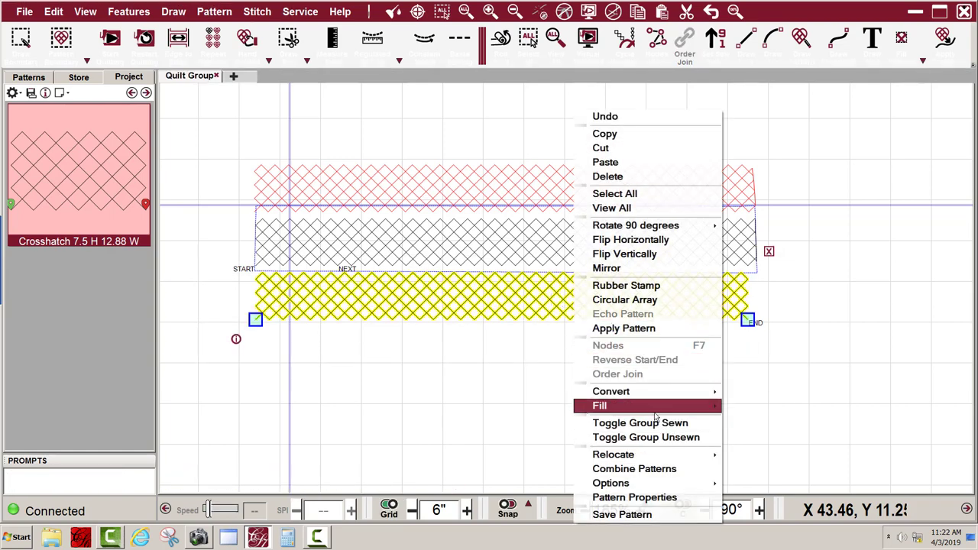
pyautogui.click(655, 424)
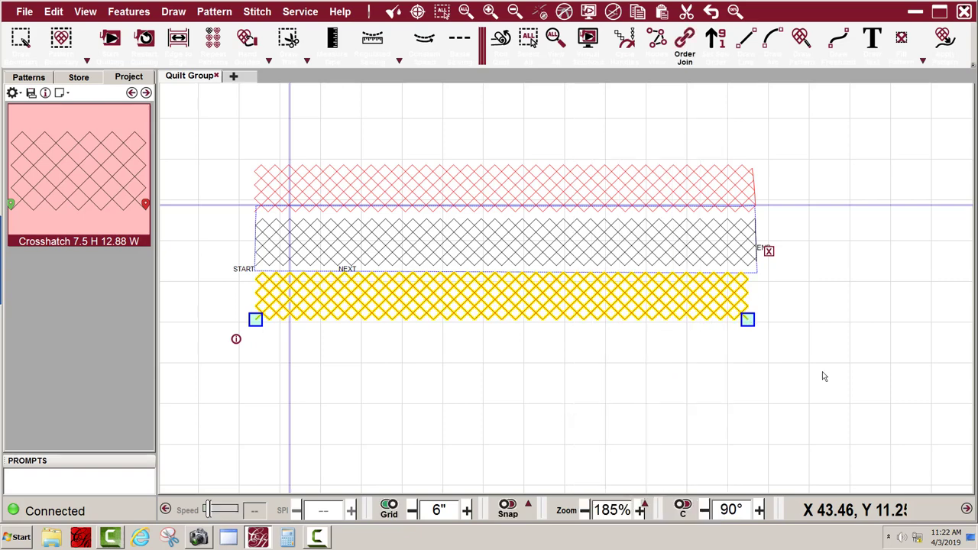
pyautogui.click(789, 335)
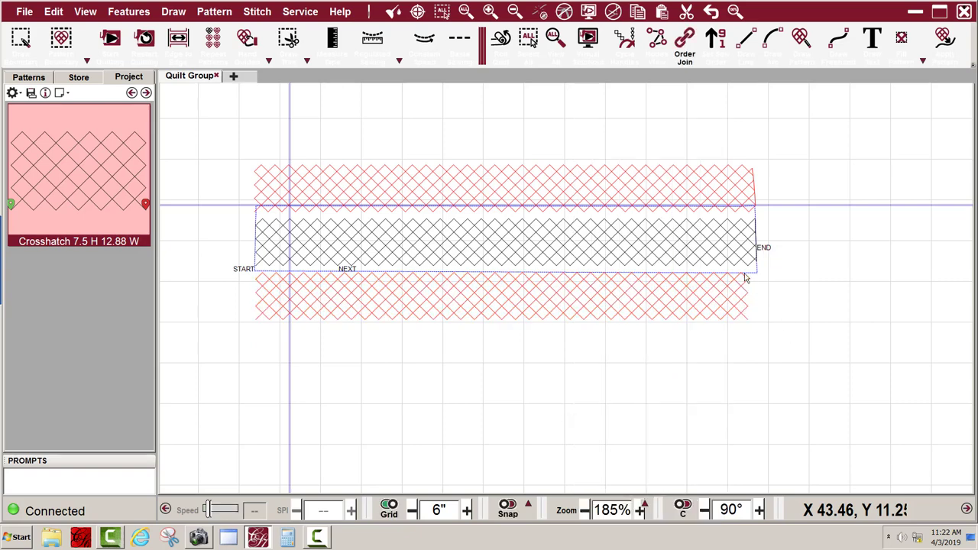
pyautogui.scroll(3, 757, 260)
pyautogui.scroll(3, 760, 256)
pyautogui.scroll(-4, 812, 258)
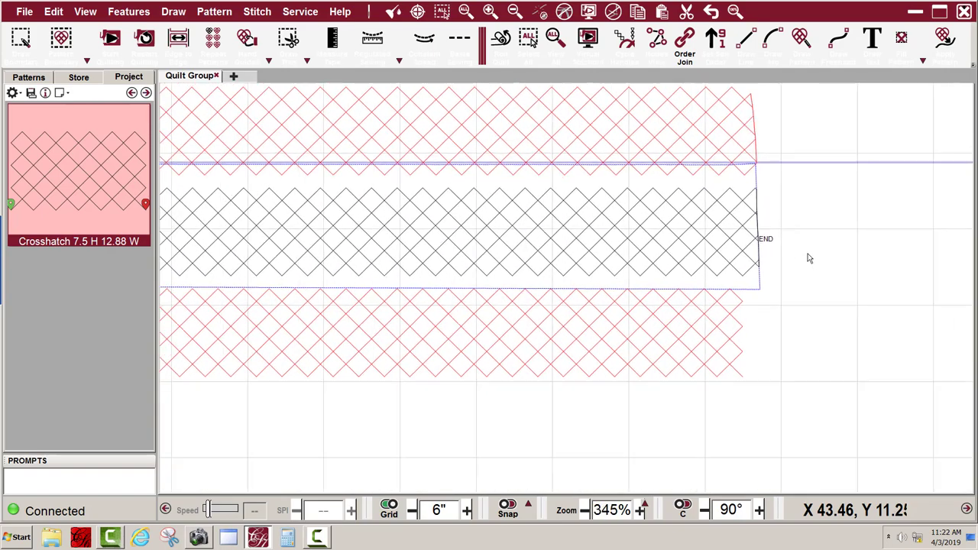
pyautogui.scroll(-2, 841, 266)
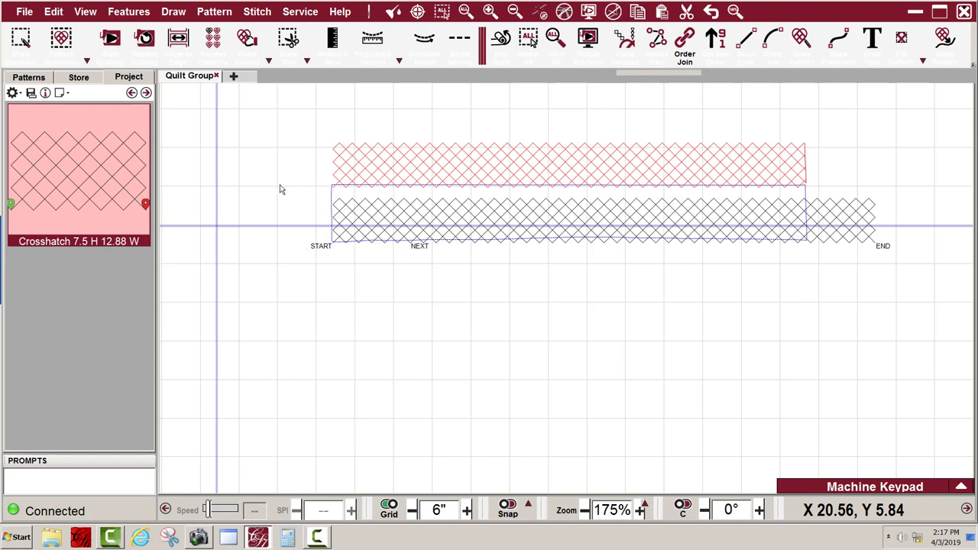
# Select the last crosshatch row and apply Fill > Inside against the drawn boundary
pyautogui.moveTo(286, 189); pyautogui.dragTo(911, 288)
pyautogui.rightClick(574, 222)
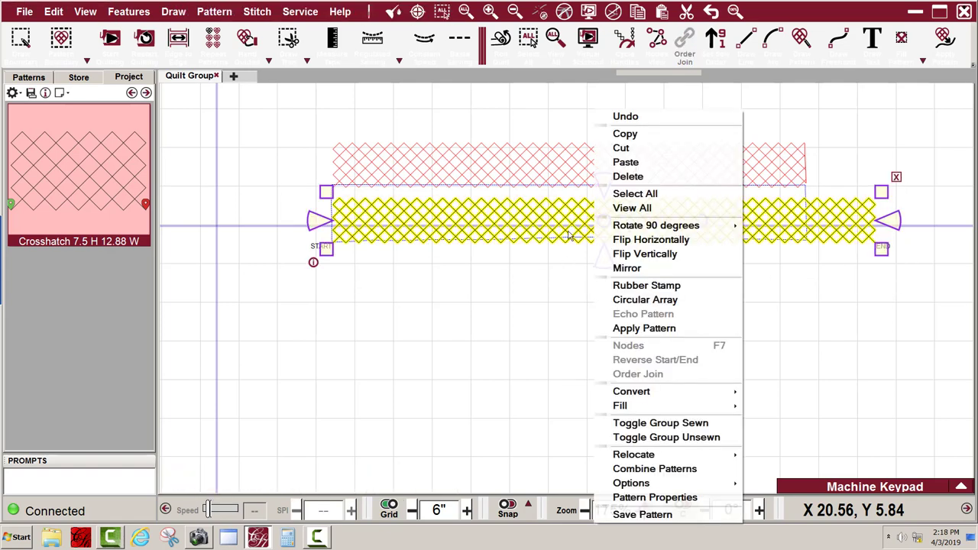
pyautogui.moveTo(646, 409)
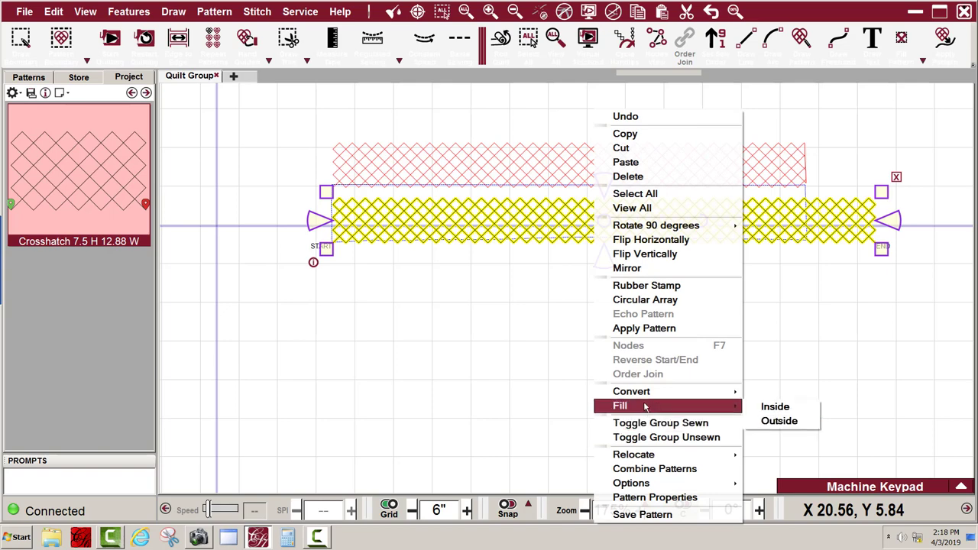
pyautogui.click(769, 413)
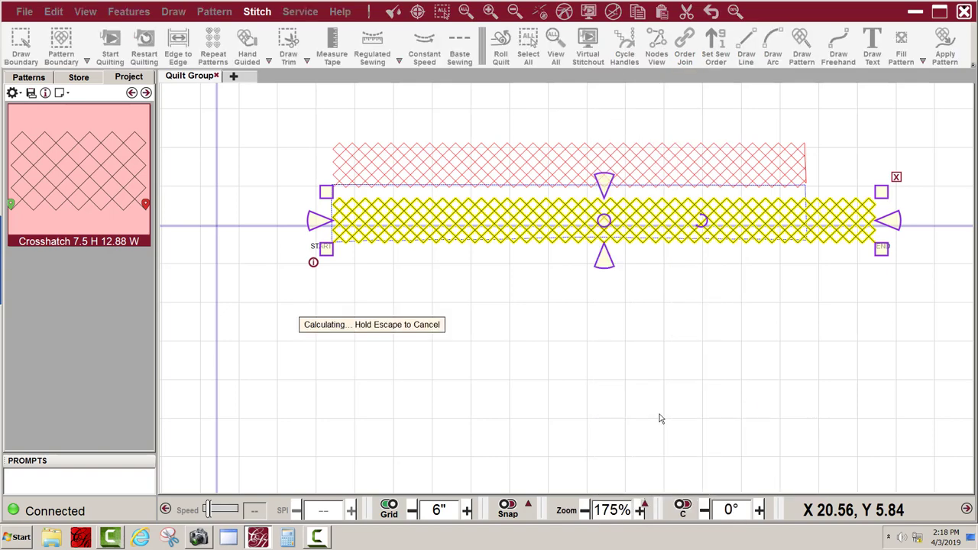